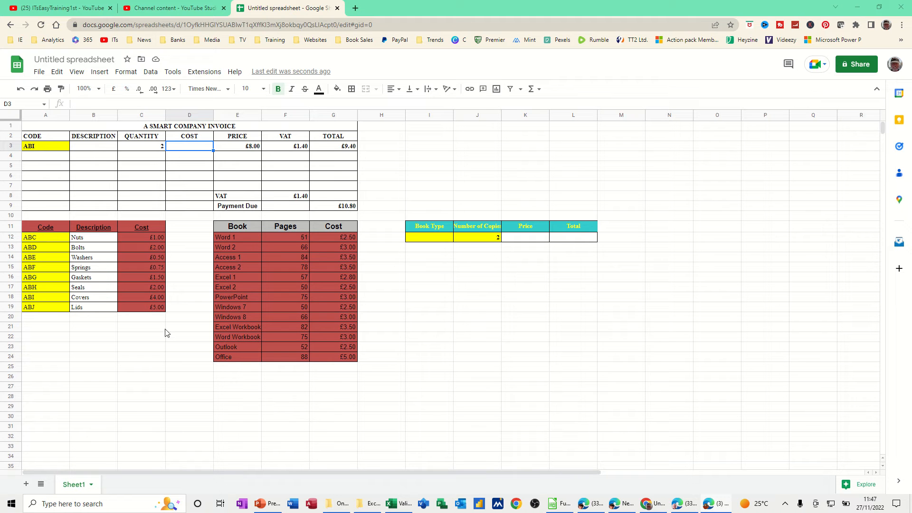
- Add a drop-down list to invoice code cell A3, sourced from range A12:A19, and choose code ABE from it
{"action": "left_click", "coordinate": [55, 149]}
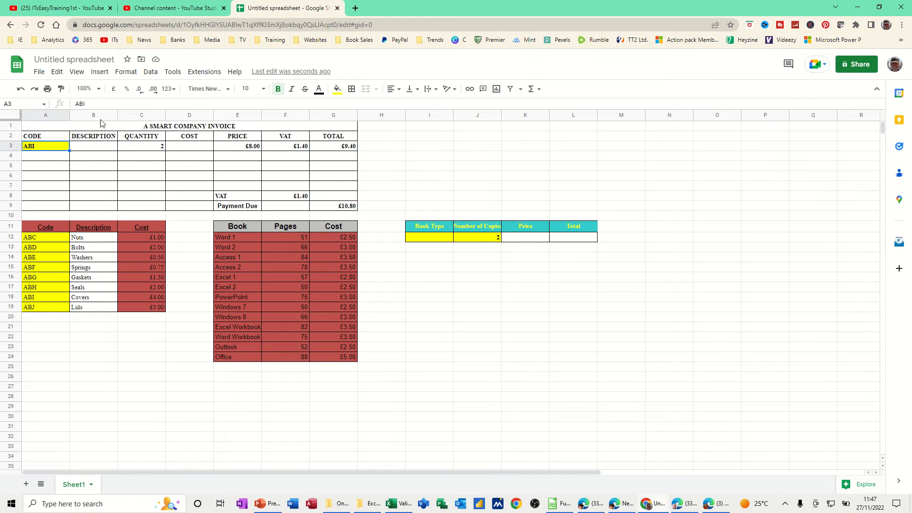
{"action": "left_click", "coordinate": [150, 72]}
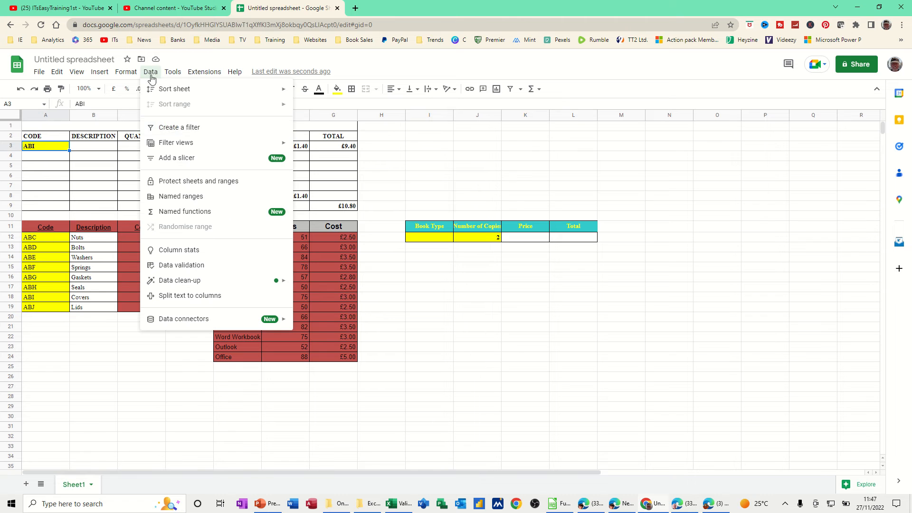
{"action": "left_click", "coordinate": [192, 267]}
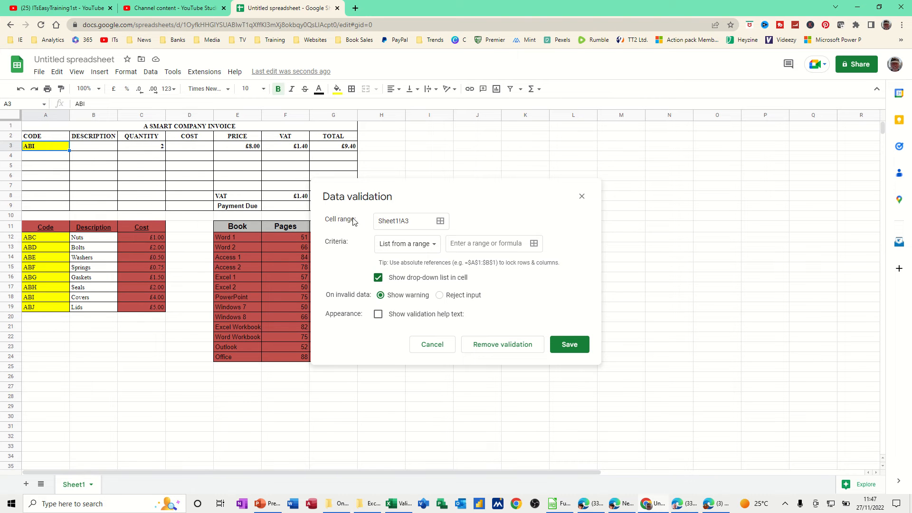
{"action": "left_click_drag", "start_coordinate": [363, 204], "coordinate": [225, 152]}
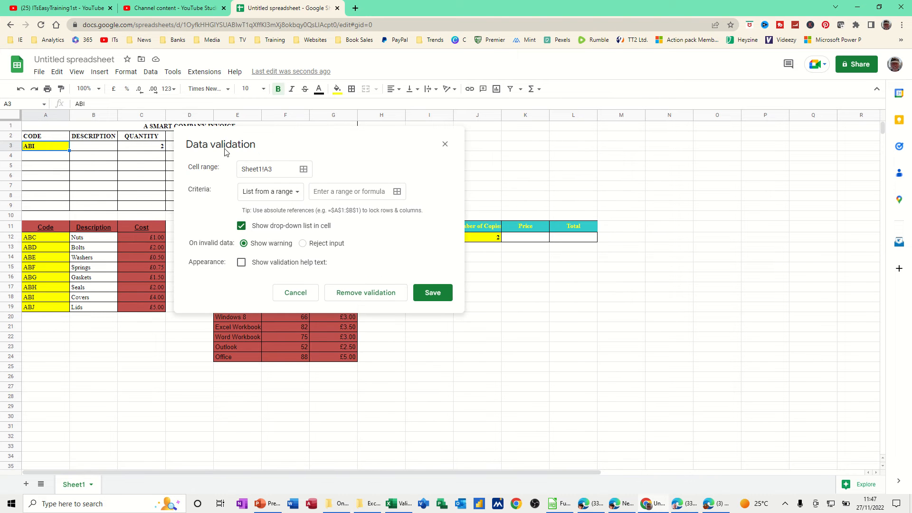
{"action": "left_click", "coordinate": [298, 195]}
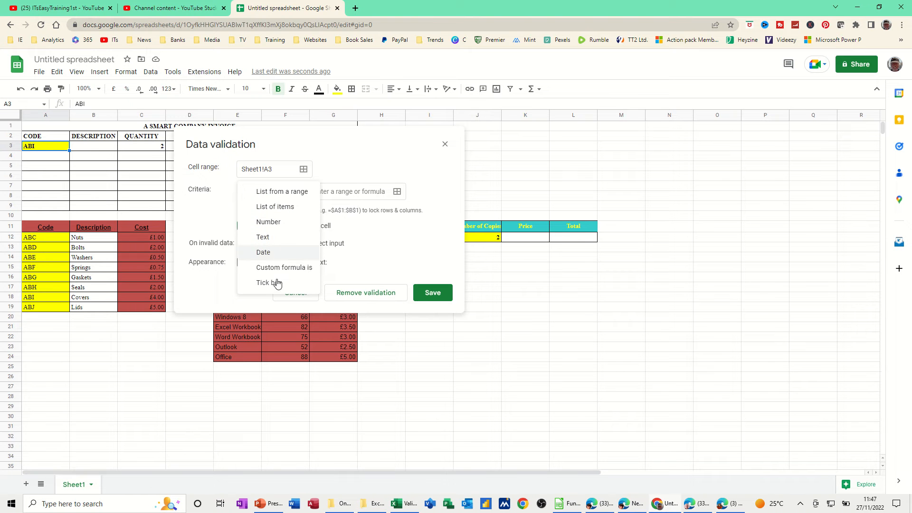
{"action": "left_click", "coordinate": [342, 194]}
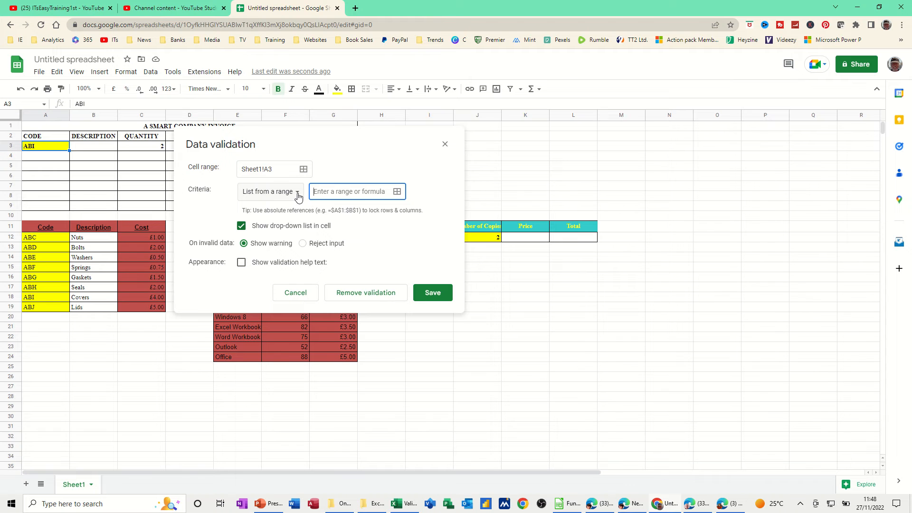
{"action": "left_click", "coordinate": [397, 193]}
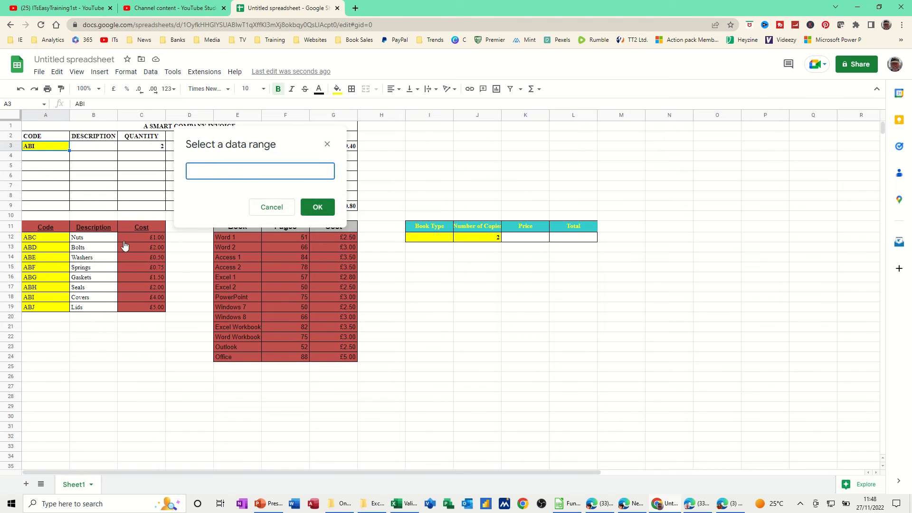
{"action": "left_click_drag", "start_coordinate": [48, 237], "coordinate": [53, 308]}
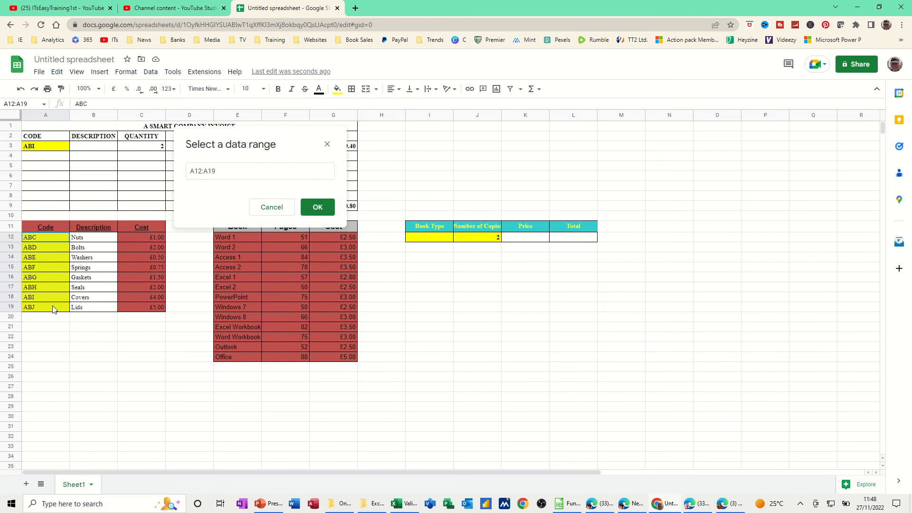
{"action": "left_click", "coordinate": [307, 209]}
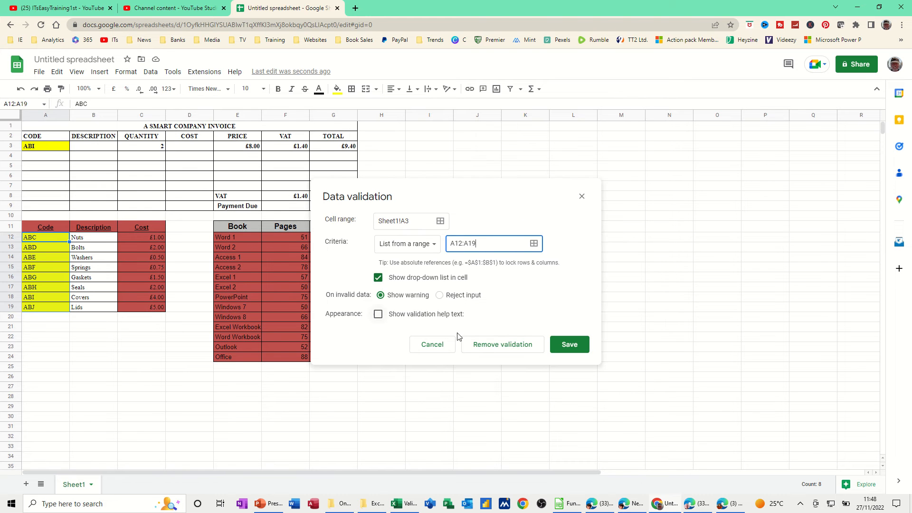
{"action": "left_click", "coordinate": [568, 344]}
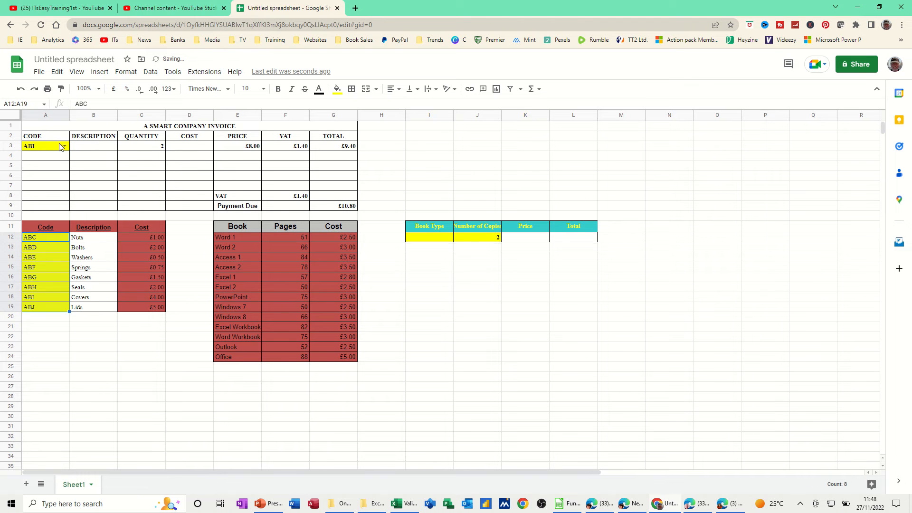
{"action": "left_click", "coordinate": [65, 147]}
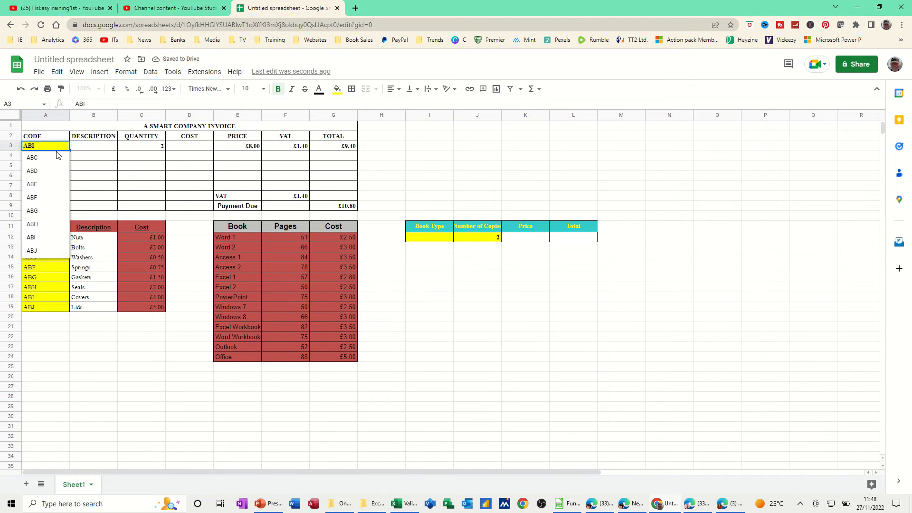
{"action": "left_click", "coordinate": [45, 184]}
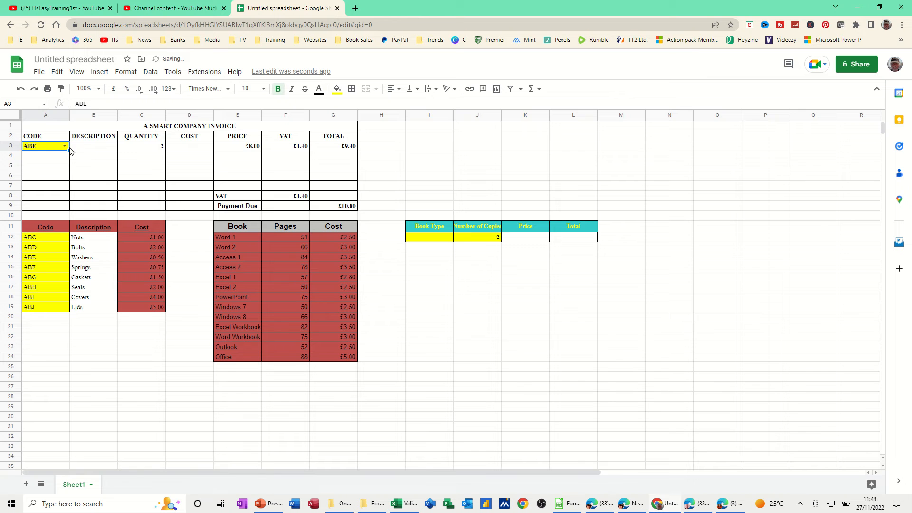
- Enter =vlookup(A3,A11:C19,2,0) in description cell B3, and test it by choosing code ABC in A3
{"action": "left_click", "coordinate": [98, 149]}
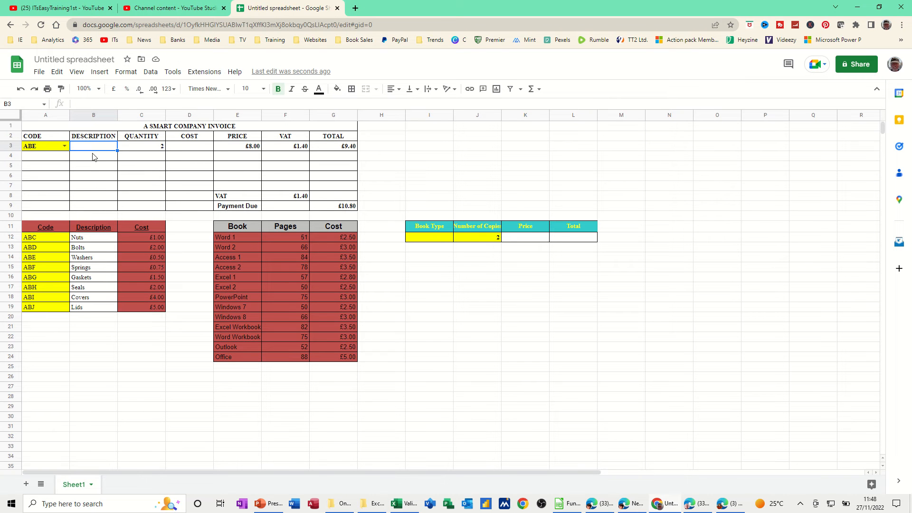
{"action": "type", "text": "=vl"}
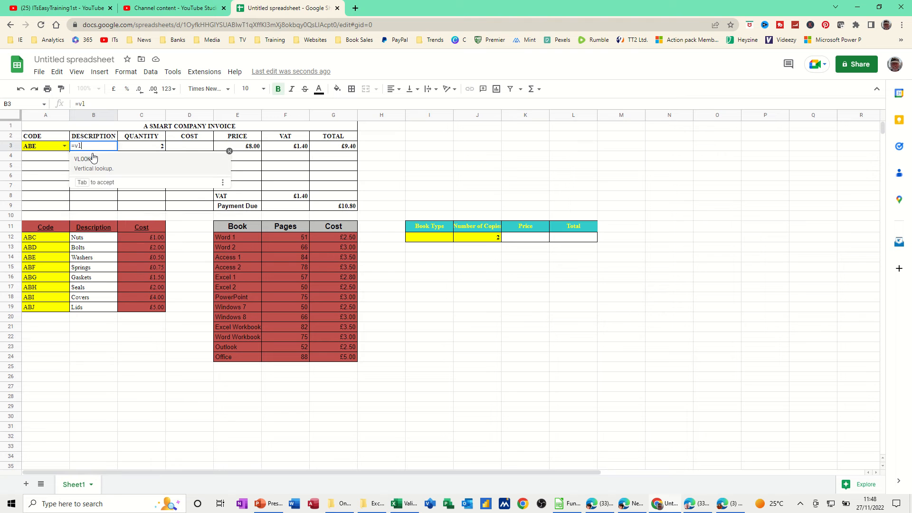
{"action": "type", "text": "ookup("}
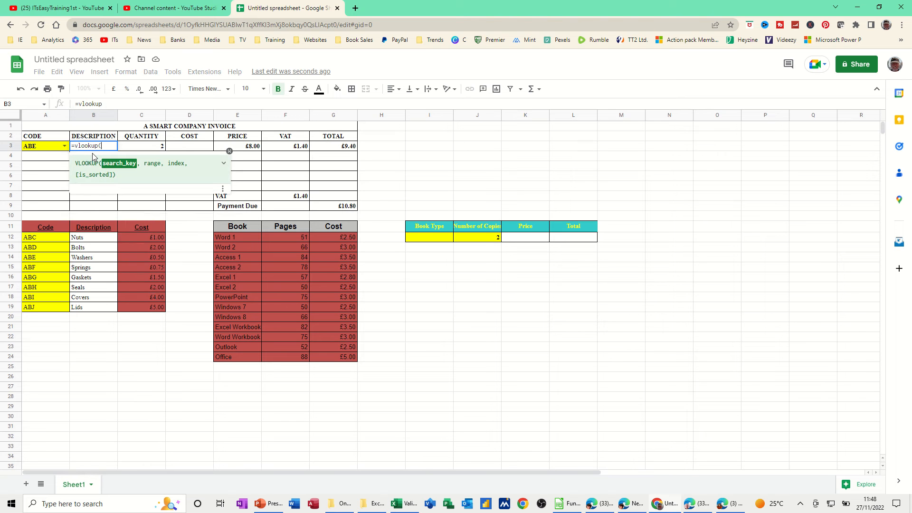
{"action": "left_click", "coordinate": [36, 147]}
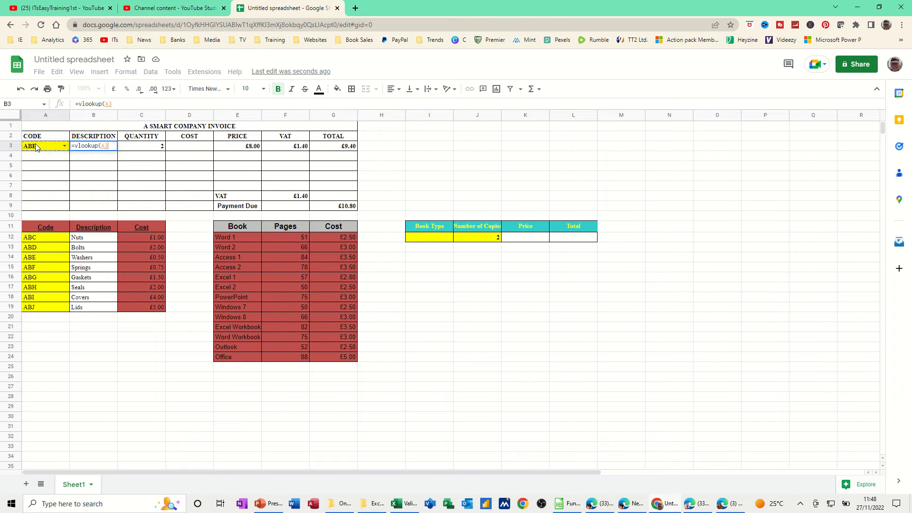
{"action": "type", "text": ","}
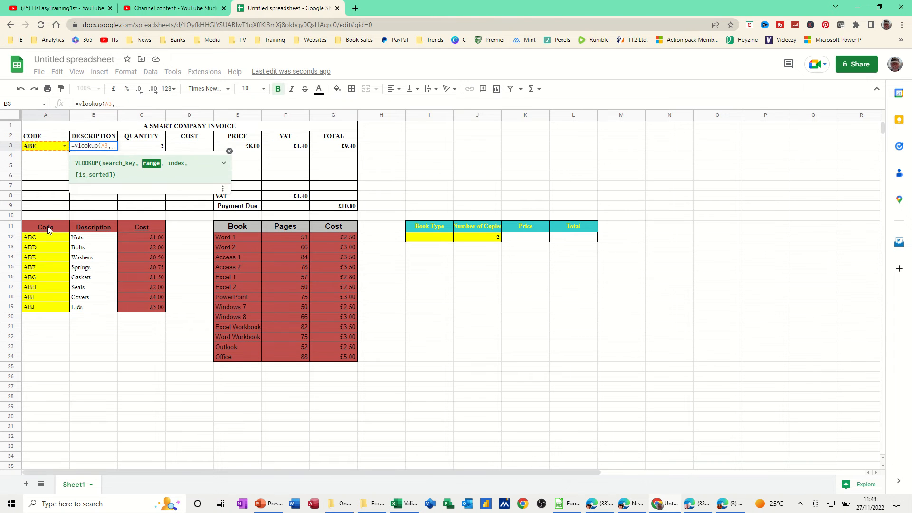
{"action": "left_click_drag", "start_coordinate": [49, 229], "coordinate": [139, 304]}
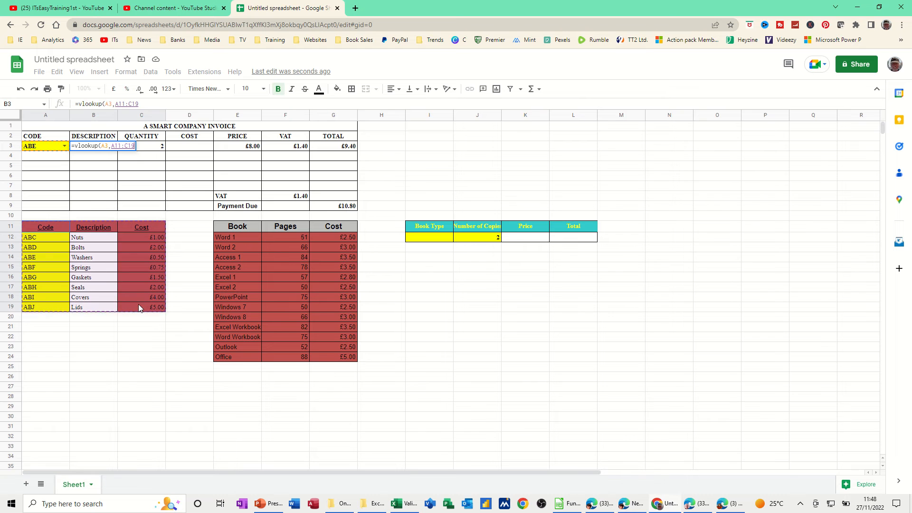
{"action": "type", "text": ","}
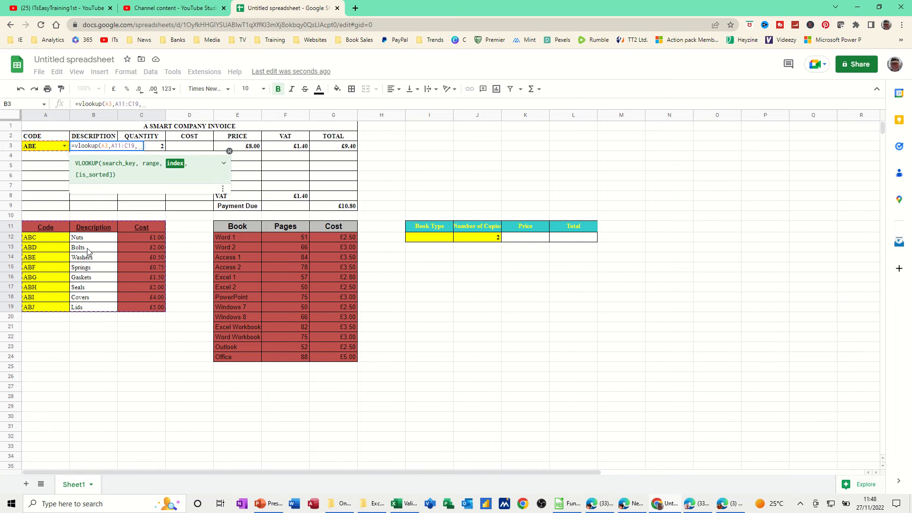
{"action": "type", "text": "2"}
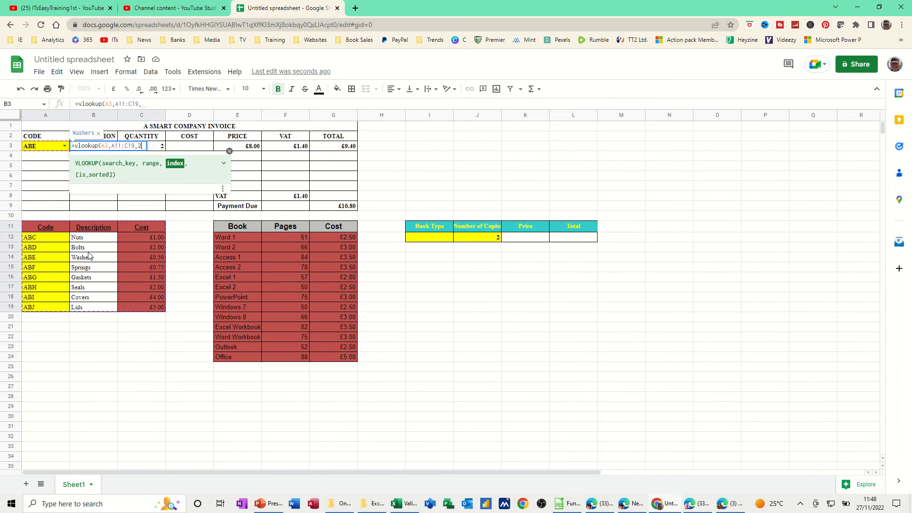
{"action": "type", "text": ",0"}
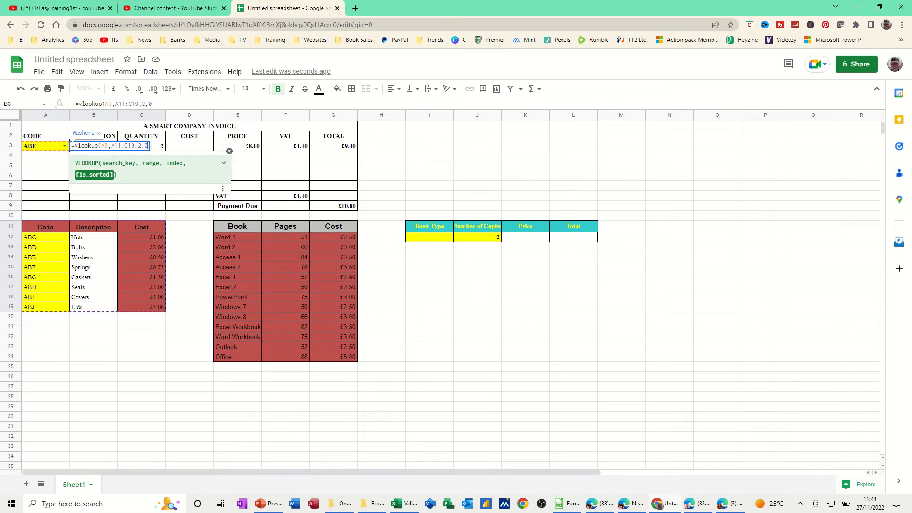
{"action": "key", "text": "Return"}
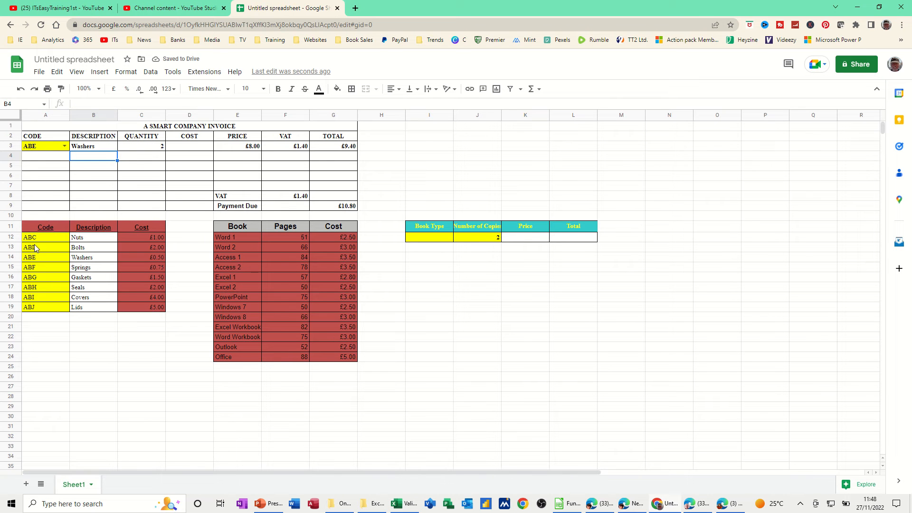
{"action": "left_click", "coordinate": [65, 146]}
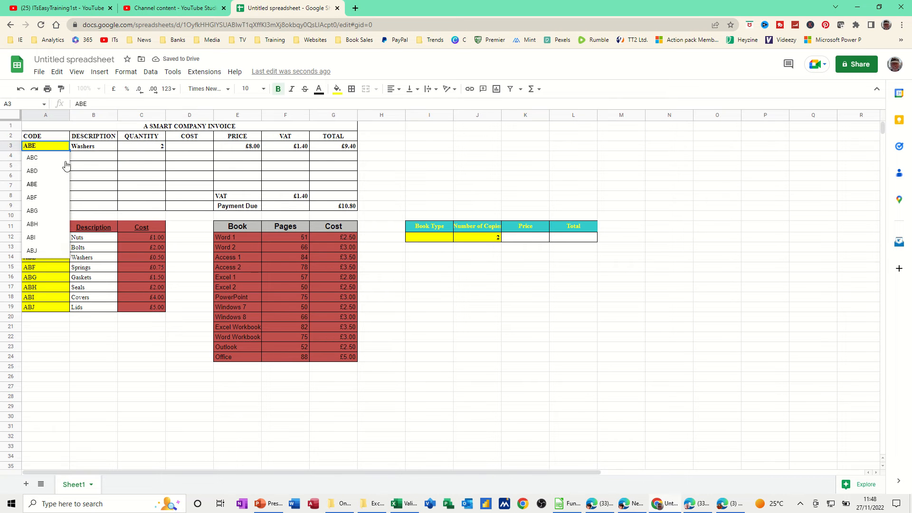
{"action": "left_click", "coordinate": [37, 162]}
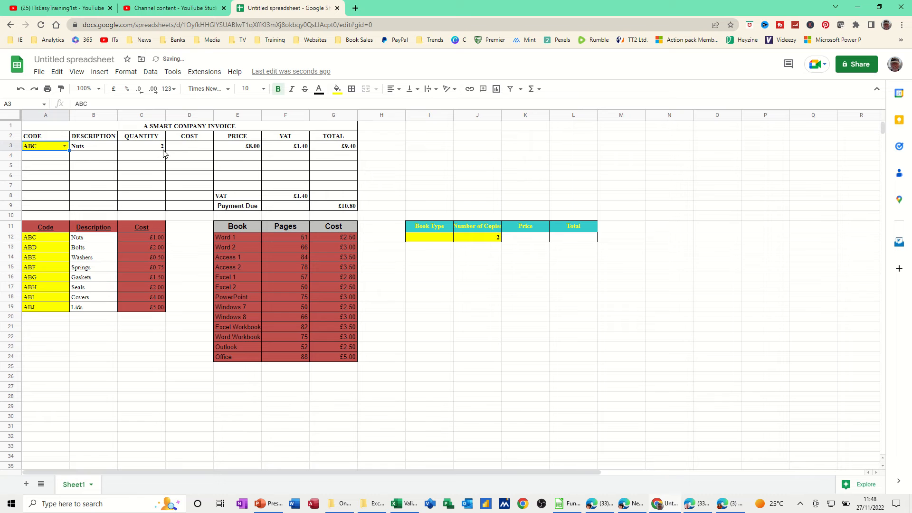
- Enter =vlookup(A3,A11:C19,3,0) in cost cell D3 to look up the item's cost, and reselect the cell
{"action": "left_click", "coordinate": [191, 151]}
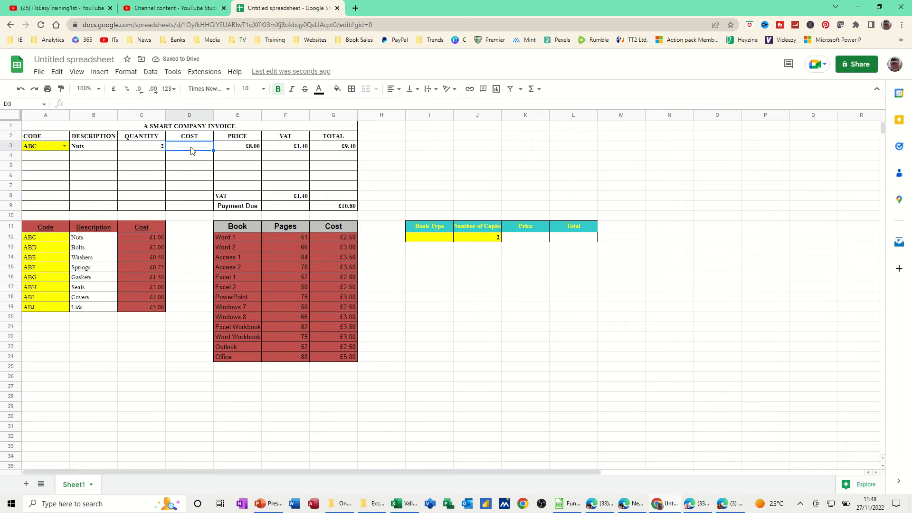
{"action": "type", "text": "=vlooku"}
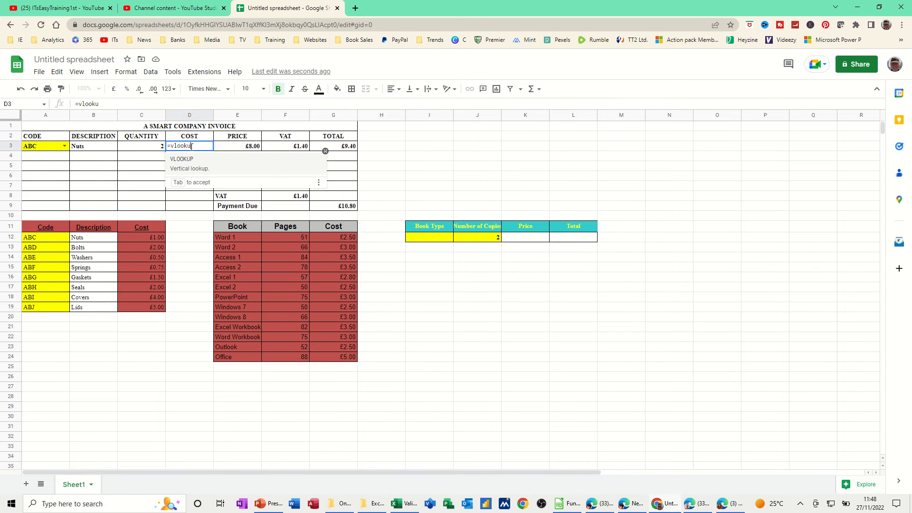
{"action": "type", "text": "p("}
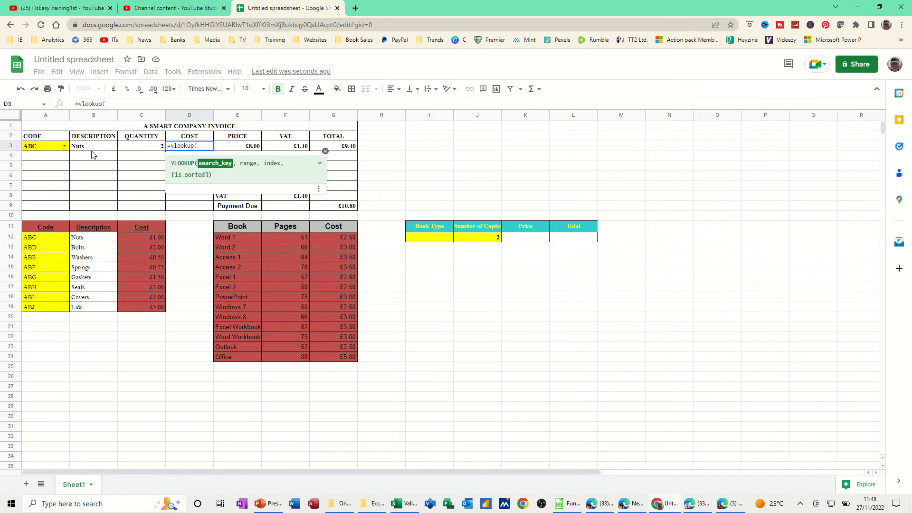
{"action": "left_click", "coordinate": [46, 150]}
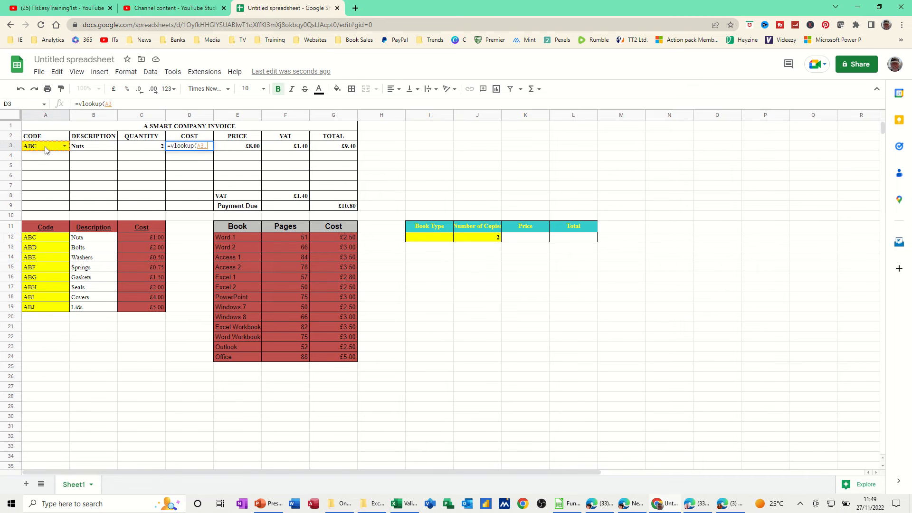
{"action": "type", "text": ","}
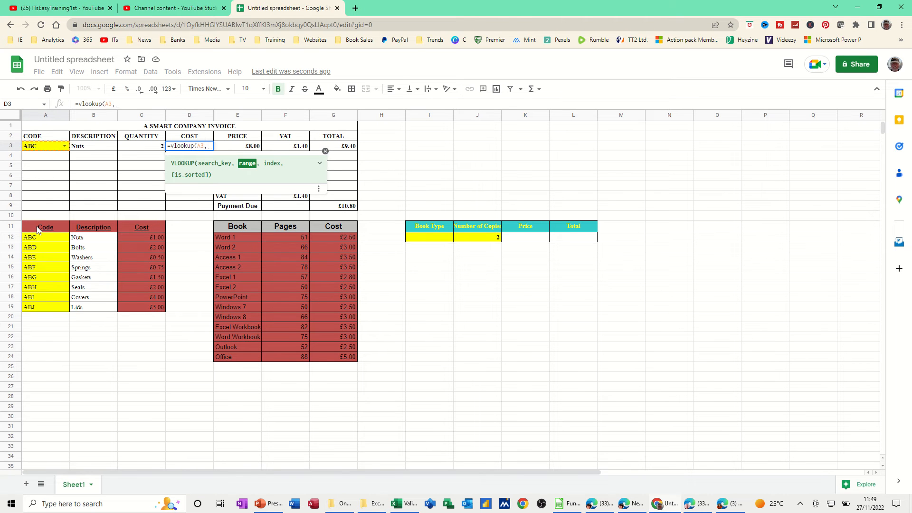
{"action": "left_click_drag", "start_coordinate": [39, 227], "coordinate": [149, 303]}
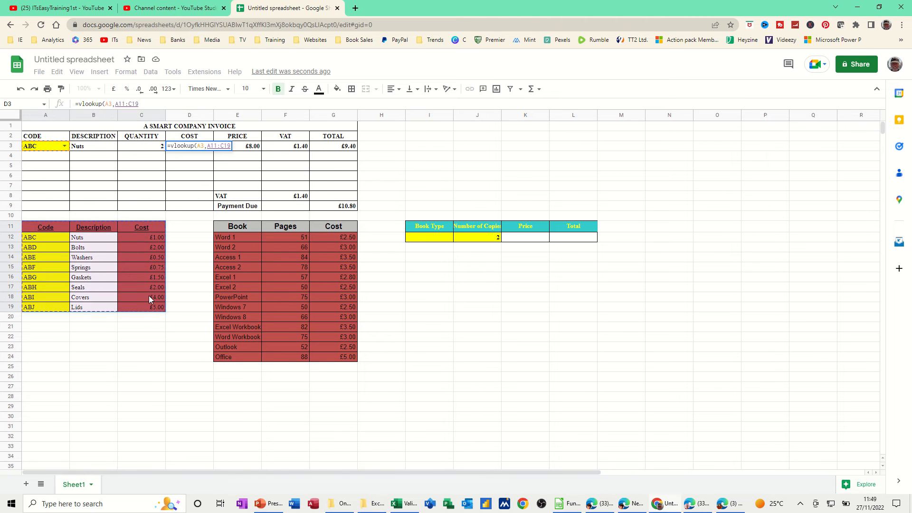
{"action": "type", "text": ","}
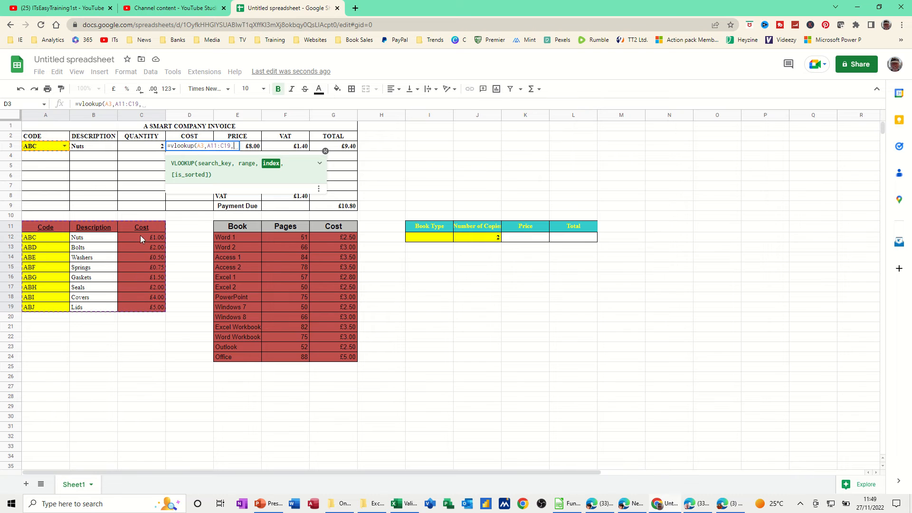
{"action": "type", "text": "3,"}
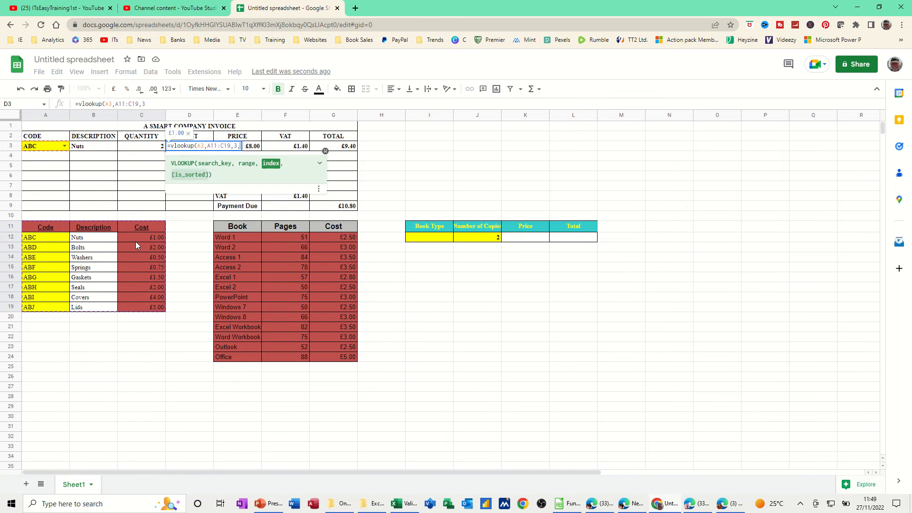
{"action": "type", "text": "0)"}
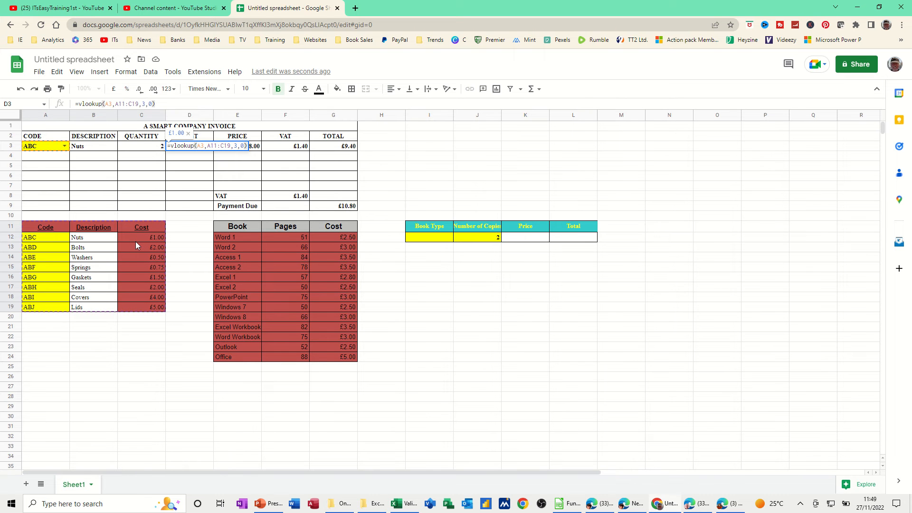
{"action": "key", "text": "Return"}
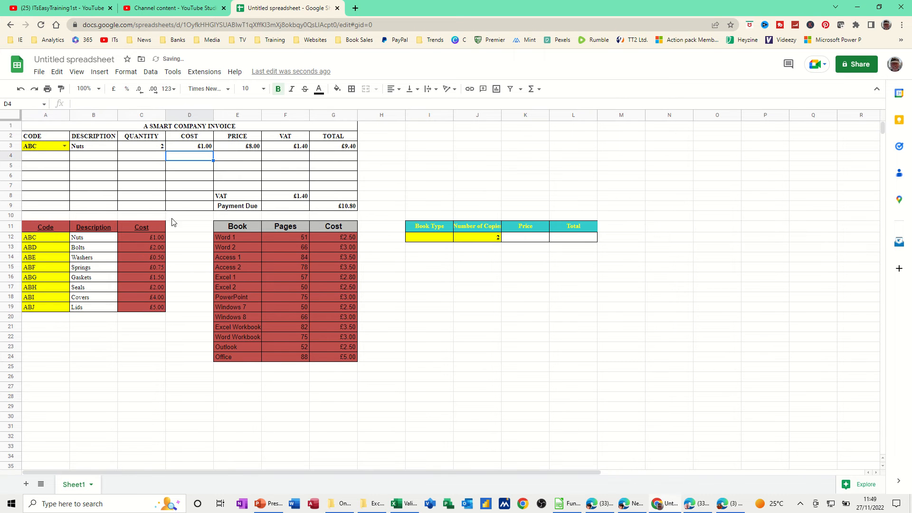
{"action": "left_click", "coordinate": [189, 149]}
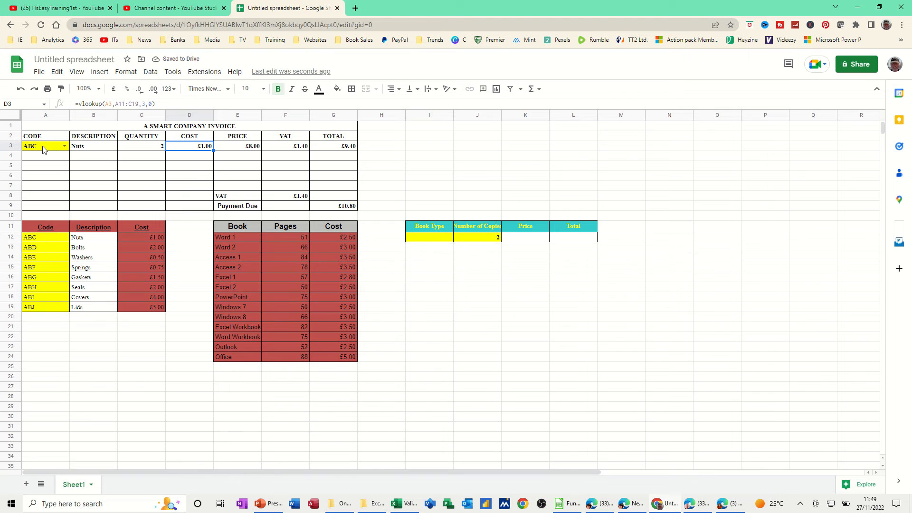
- Choose code ABD from the drop-down list in invoice cell A3 to test the description and cost lookups
{"action": "left_click", "coordinate": [65, 146]}
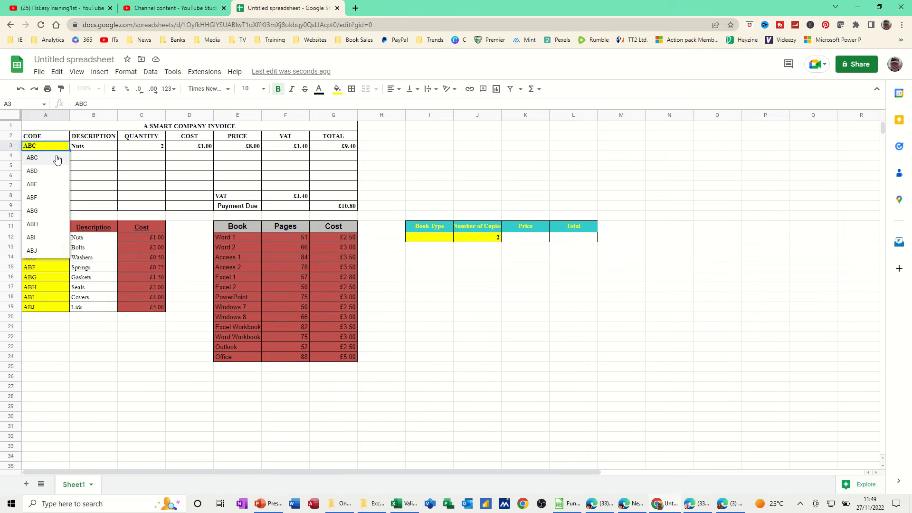
{"action": "left_click", "coordinate": [42, 174]}
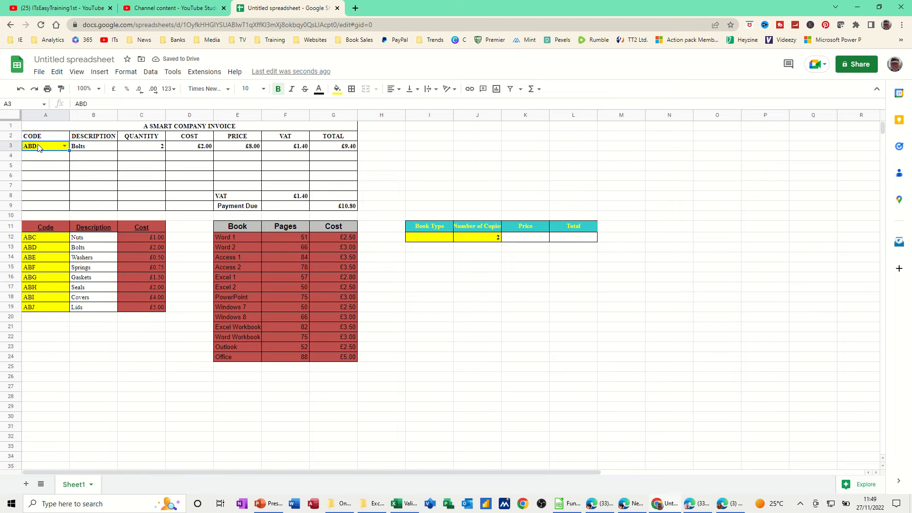
- Add a drop-down list to Book Type cell I12, sourced from the named range =courses, and choose Word 2 from it
{"action": "left_click_drag", "start_coordinate": [224, 236], "coordinate": [234, 358]}
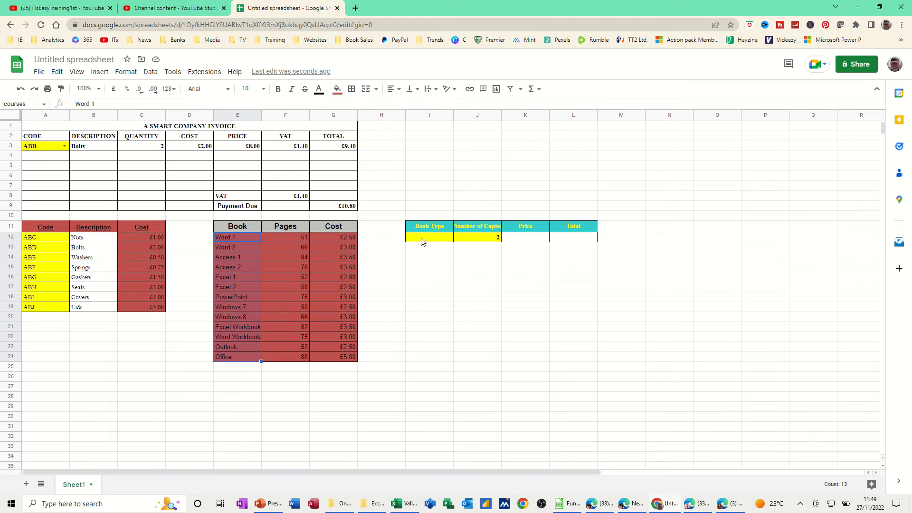
{"action": "left_click", "coordinate": [433, 241]}
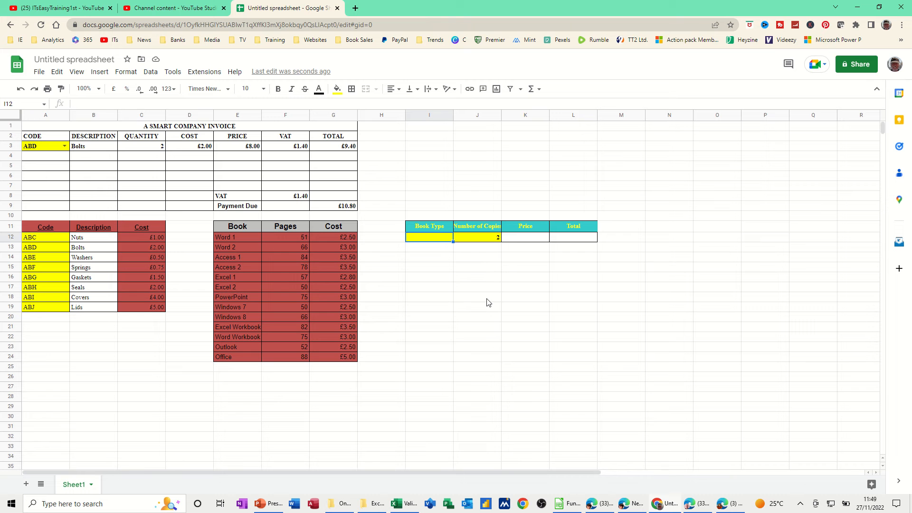
{"action": "left_click", "coordinate": [438, 280]}
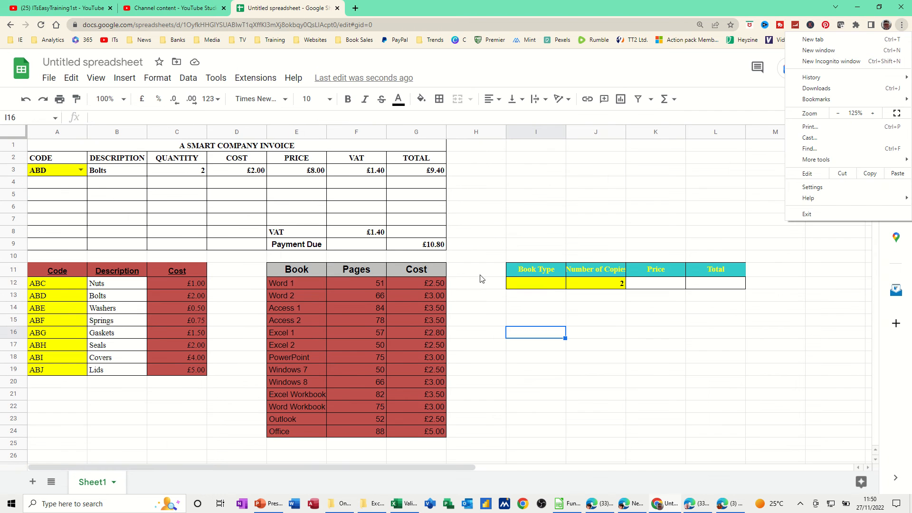
{"action": "left_click", "coordinate": [528, 288]}
{"action": "left_click", "coordinate": [526, 285]}
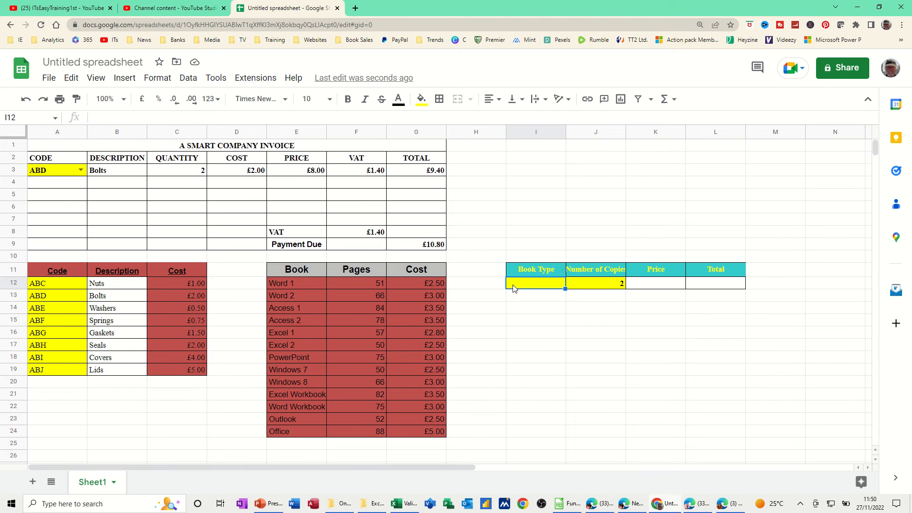
{"action": "left_click", "coordinate": [188, 78]}
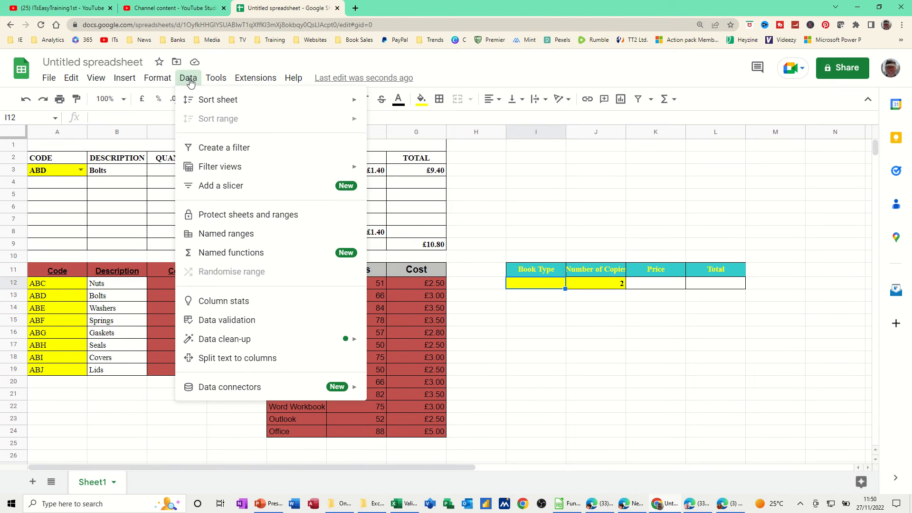
{"action": "left_click", "coordinate": [227, 320]}
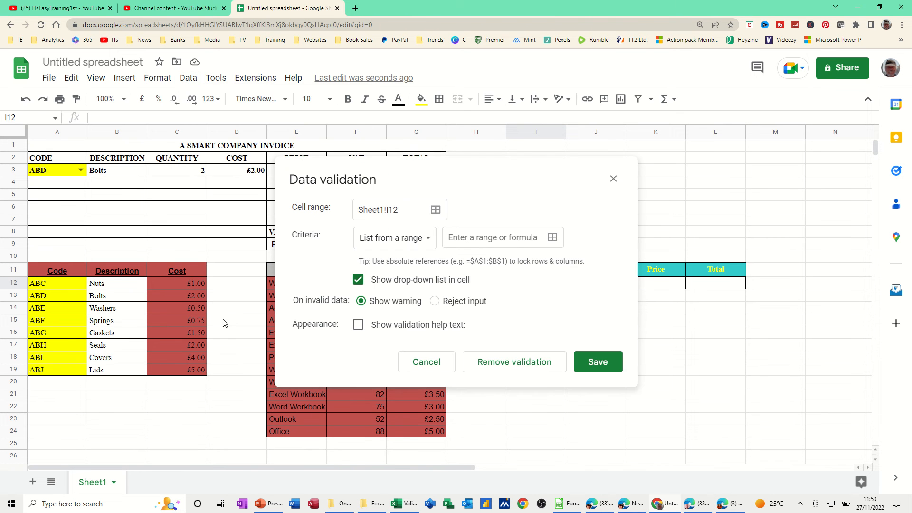
{"action": "left_click", "coordinate": [459, 238]}
{"action": "type", "text": "=courses"}
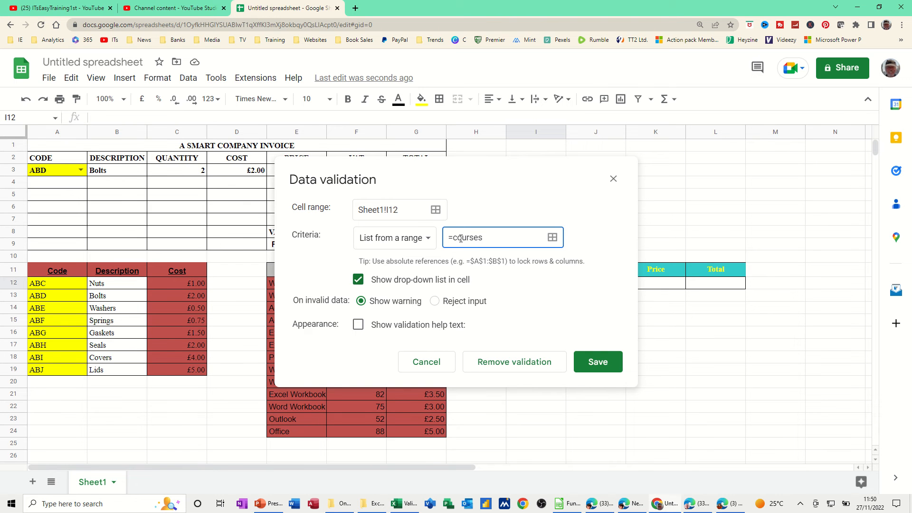
{"action": "left_click", "coordinate": [588, 365]}
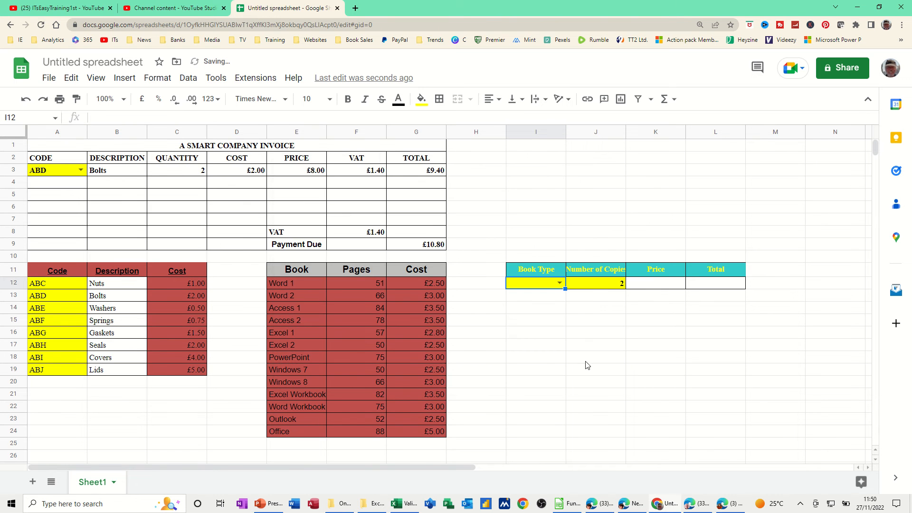
{"action": "left_click", "coordinate": [557, 283]}
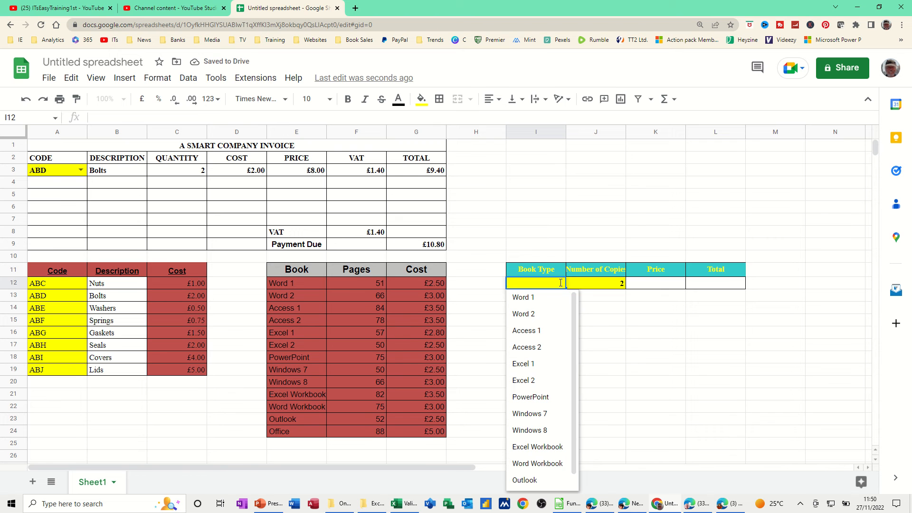
{"action": "left_click", "coordinate": [541, 314]}
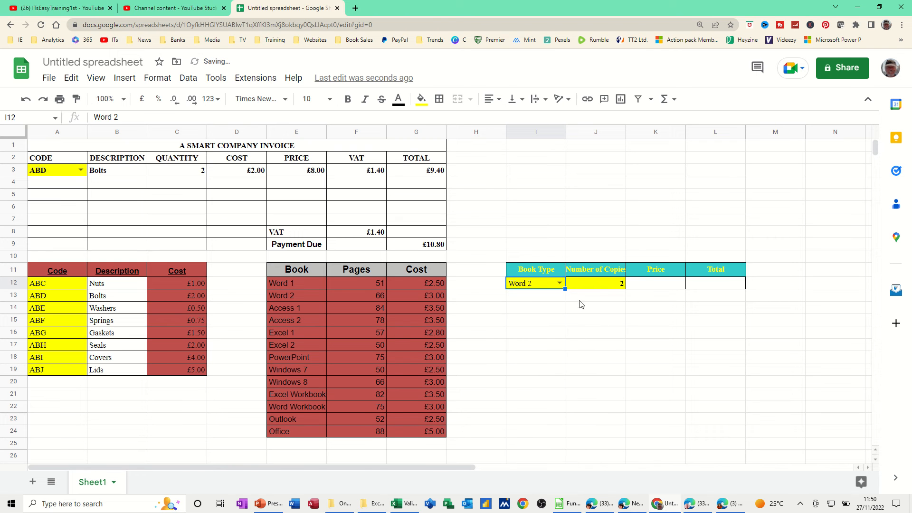
- Enter =vlookup(I12,E11:G24,3,0) in Price cell K12 to look up the selected book's cost
{"action": "left_click", "coordinate": [657, 287]}
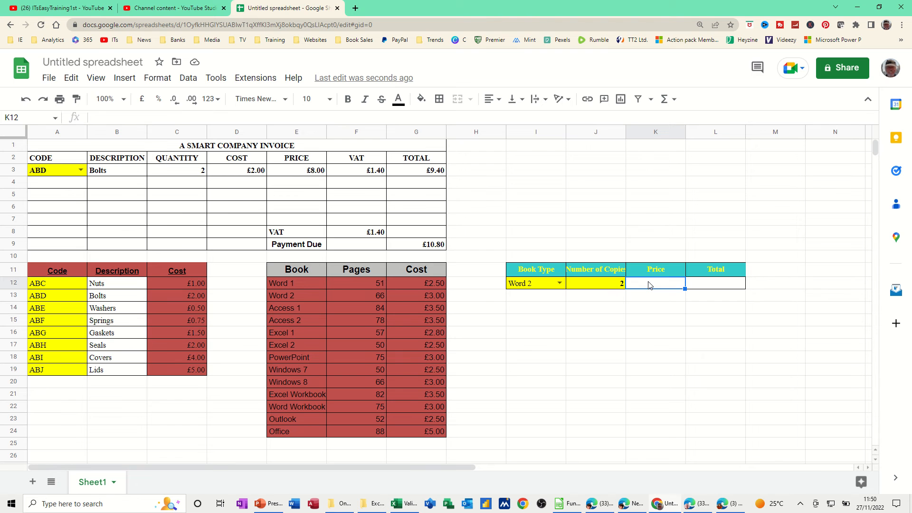
{"action": "type", "text": "=vlooku"}
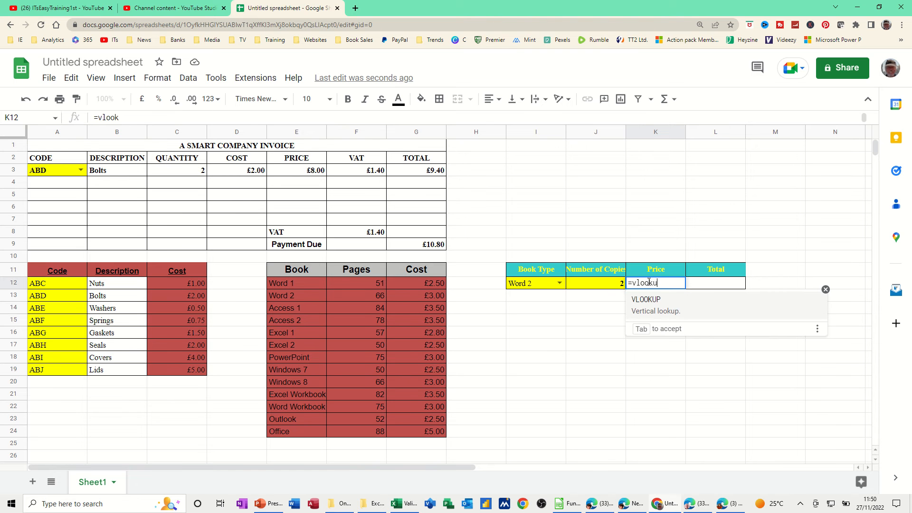
{"action": "type", "text": "p("}
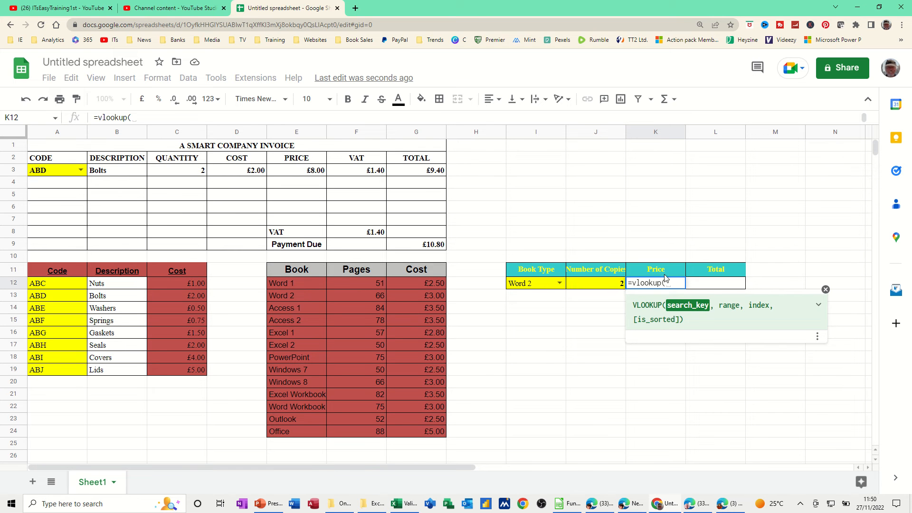
{"action": "left_click", "coordinate": [524, 287]}
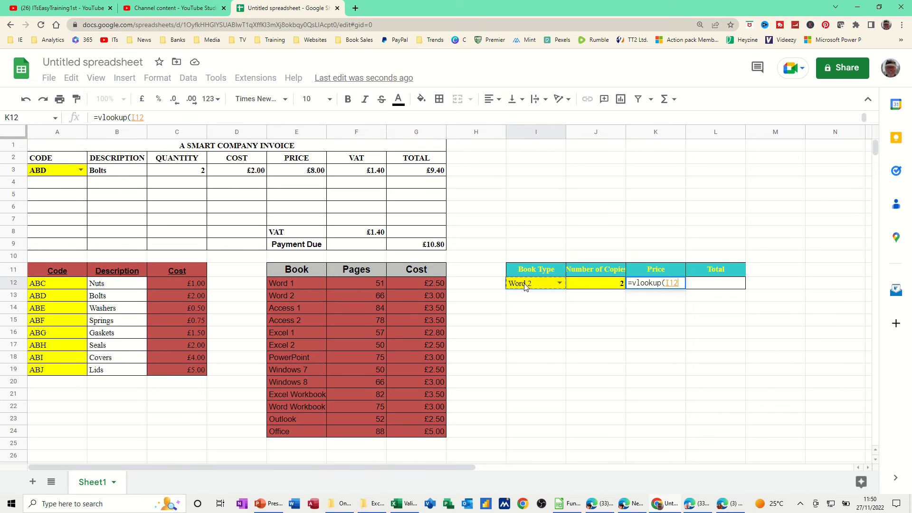
{"action": "type", "text": ","}
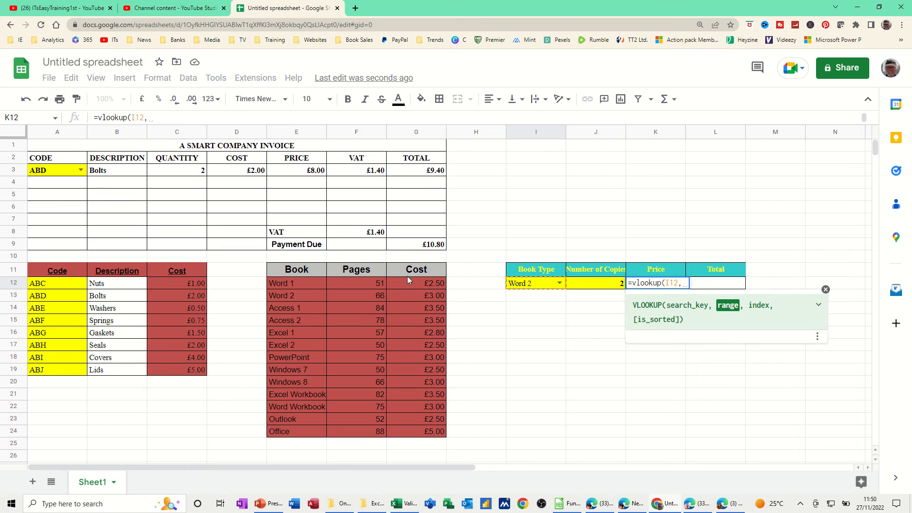
{"action": "left_click_drag", "start_coordinate": [309, 271], "coordinate": [433, 436]}
{"action": "type", "text": ","}
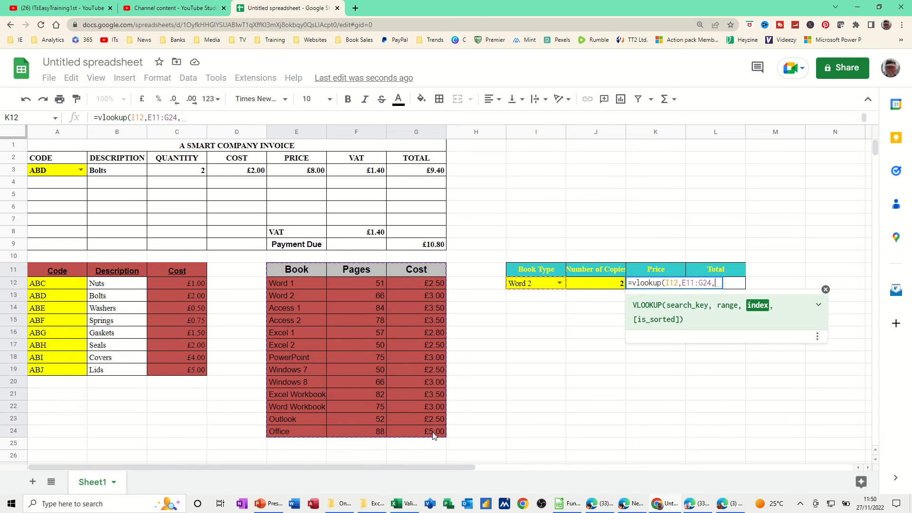
{"action": "type", "text": "3"}
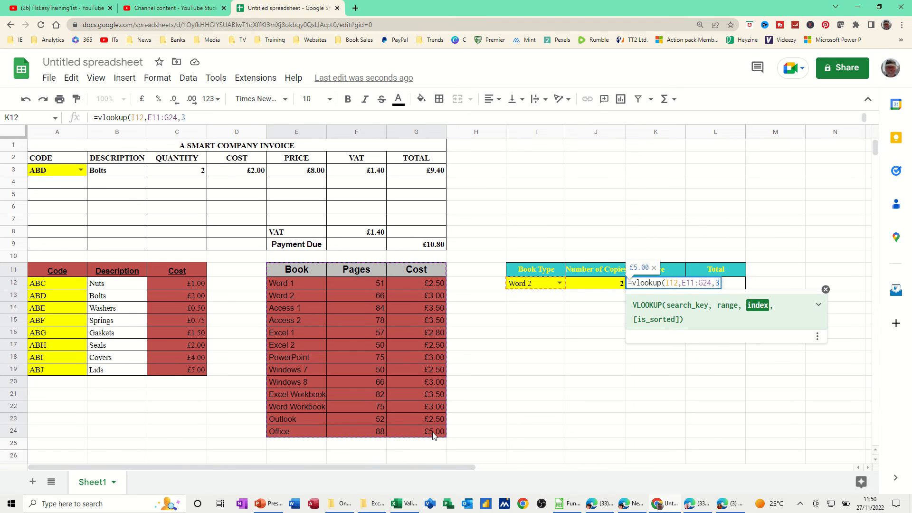
{"action": "type", "text": ",0"}
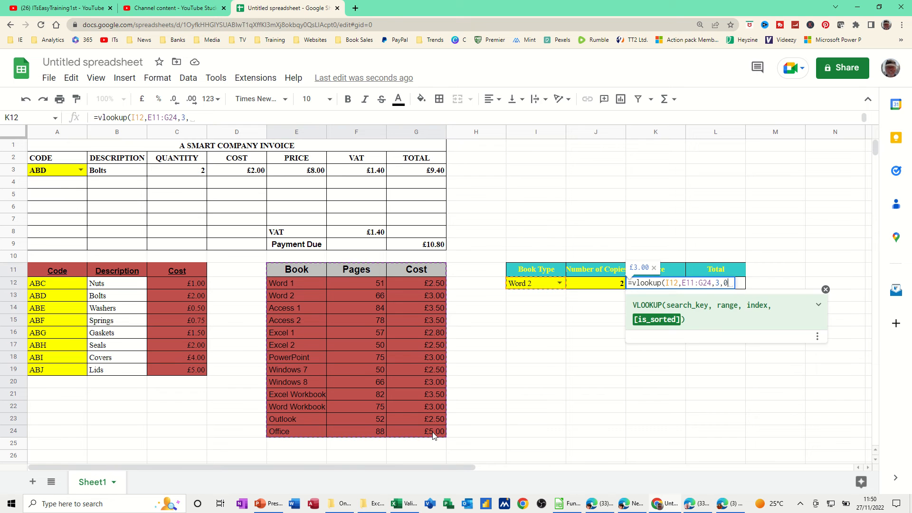
{"action": "key", "text": "Return"}
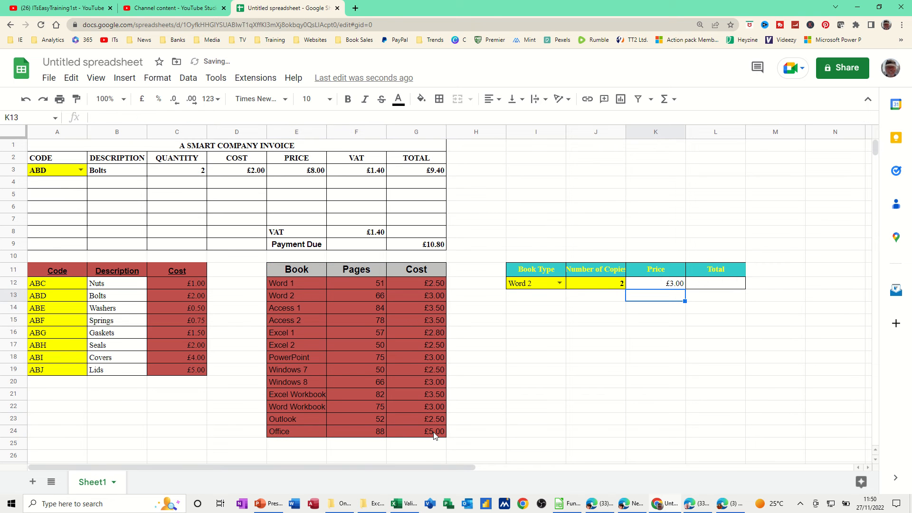
- Enter =J12*K12 in Total cell L12 to multiply the number of copies by the price, and reselect the cell
{"action": "left_click", "coordinate": [710, 285]}
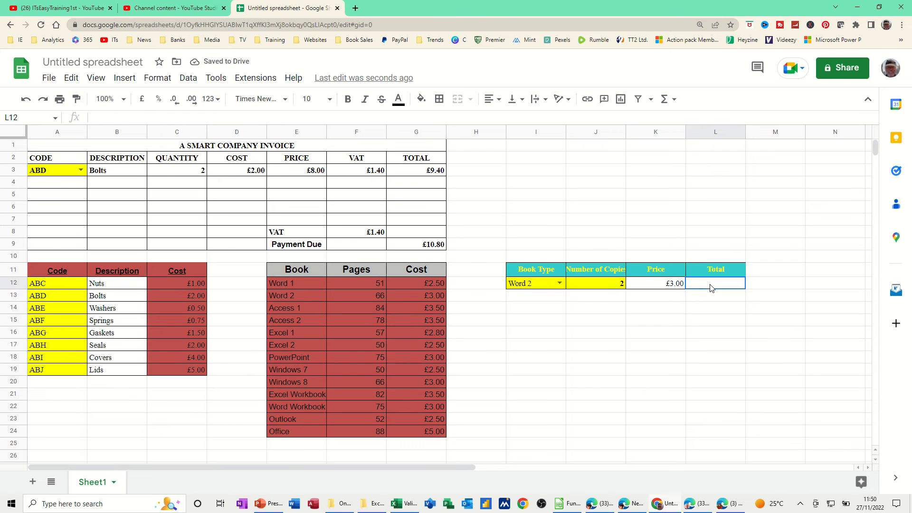
{"action": "type", "text": "="}
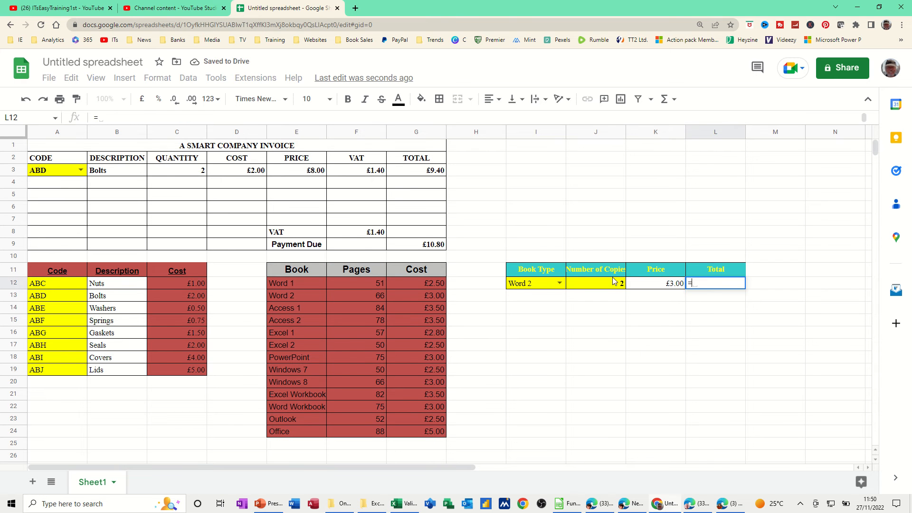
{"action": "left_click", "coordinate": [610, 284]}
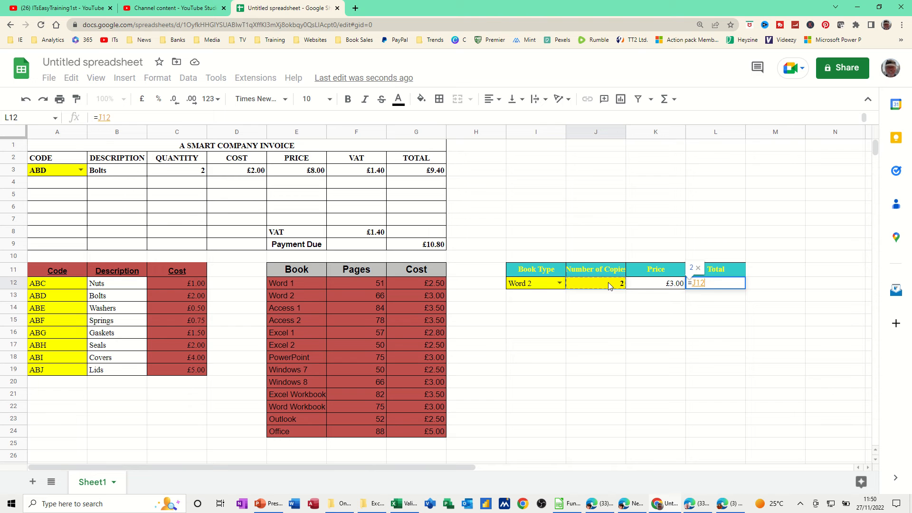
{"action": "type", "text": "*"}
{"action": "left_click", "coordinate": [647, 287]}
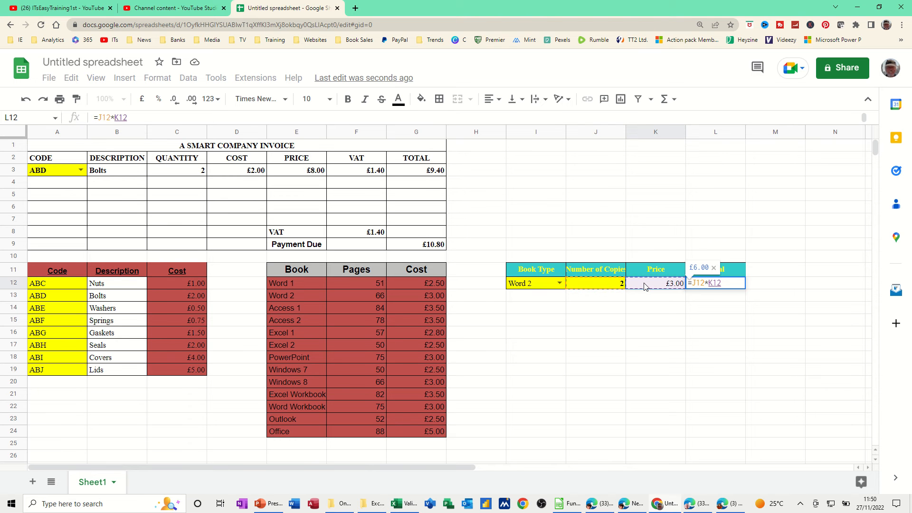
{"action": "key", "text": "Return"}
{"action": "left_click", "coordinate": [708, 286]}
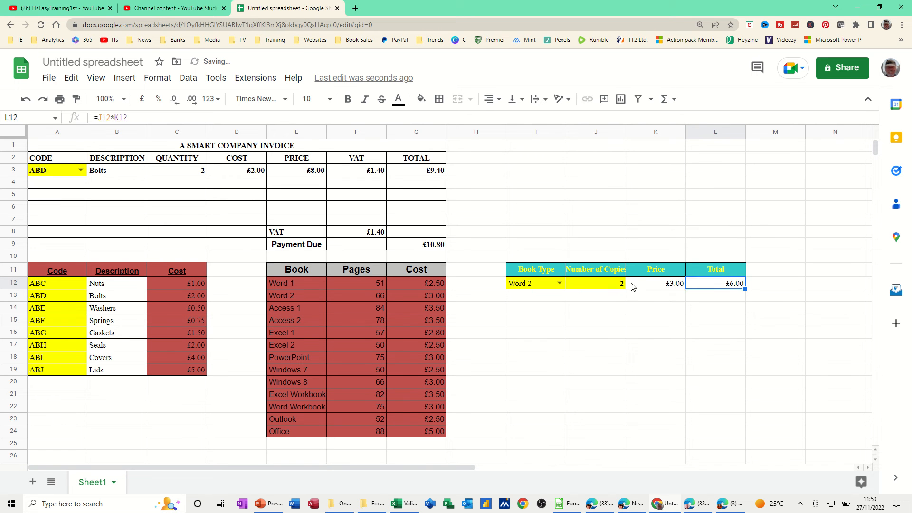
- Test the book order row by entering 1 copy in J12, choosing Access 2 in I12, and changing the copies to 3
{"action": "left_click", "coordinate": [616, 289]}
{"action": "type", "text": "1"}
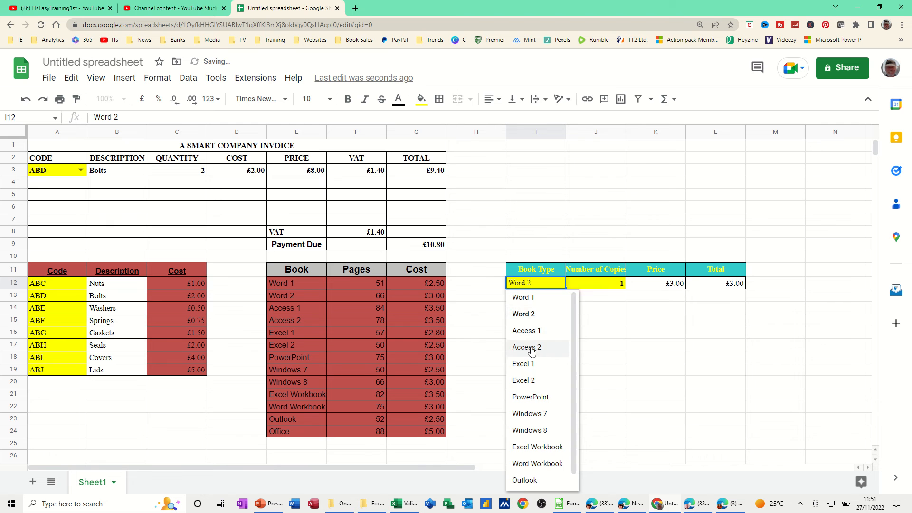
{"action": "left_click", "coordinate": [531, 348]}
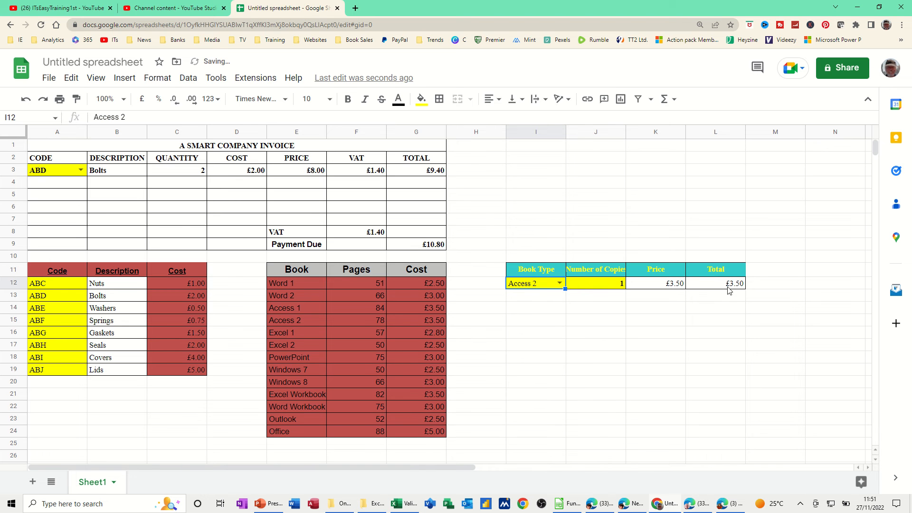
{"action": "left_click", "coordinate": [622, 287]}
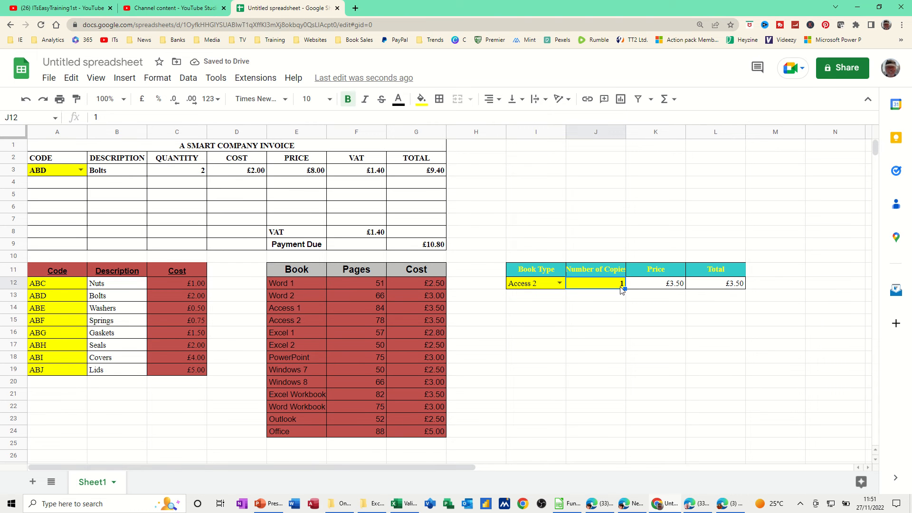
{"action": "type", "text": "3"}
{"action": "left_click", "coordinate": [613, 308]}
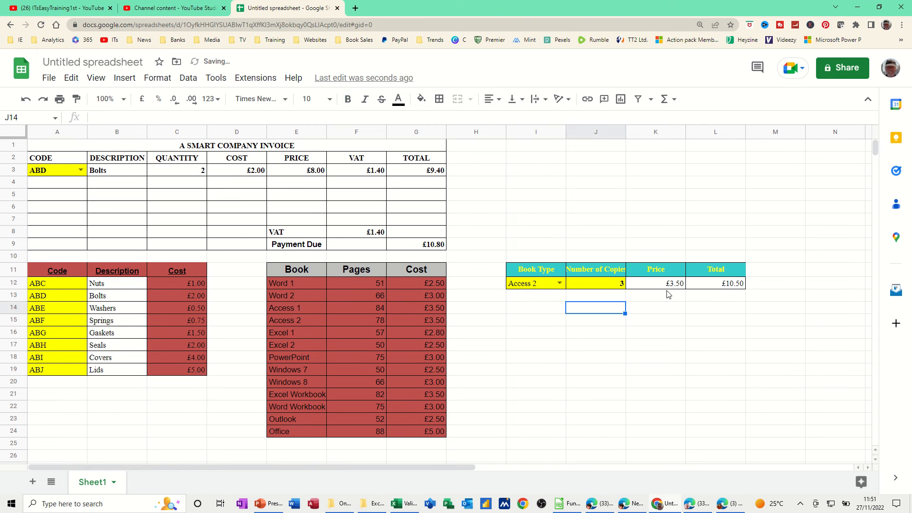
- Test the validation of Book Type cell I12 by entering the unlisted value Access 2sdsdsd
{"action": "left_click", "coordinate": [560, 284]}
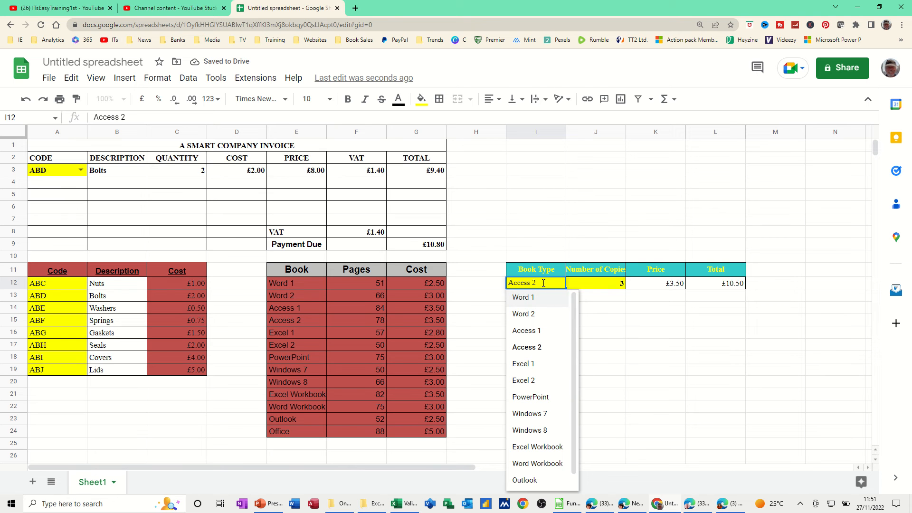
{"action": "type", "text": "sdsdsd"}
{"action": "key", "text": "Return"}
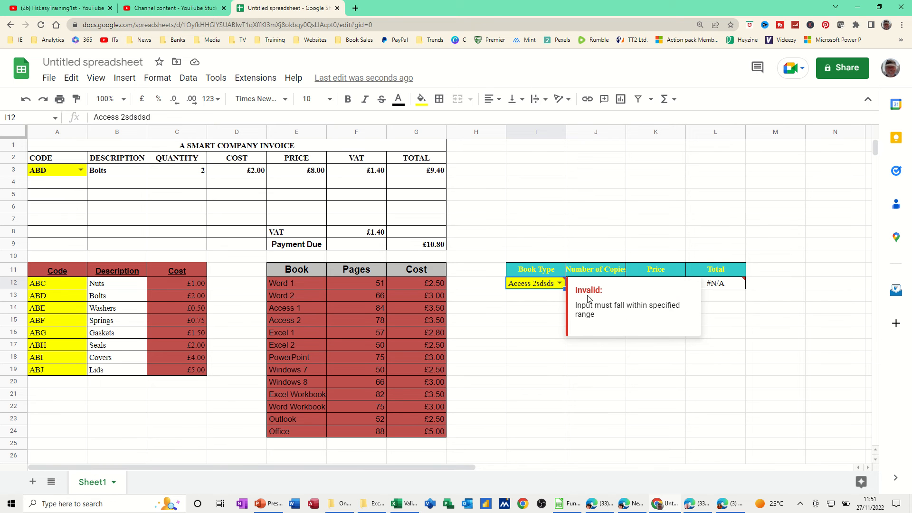
- Replace the entry in Book Type cell I12 with Access 1 from its drop-down list, and move the selection to an empty cell
{"action": "left_click", "coordinate": [559, 284]}
{"action": "left_click", "coordinate": [523, 331]}
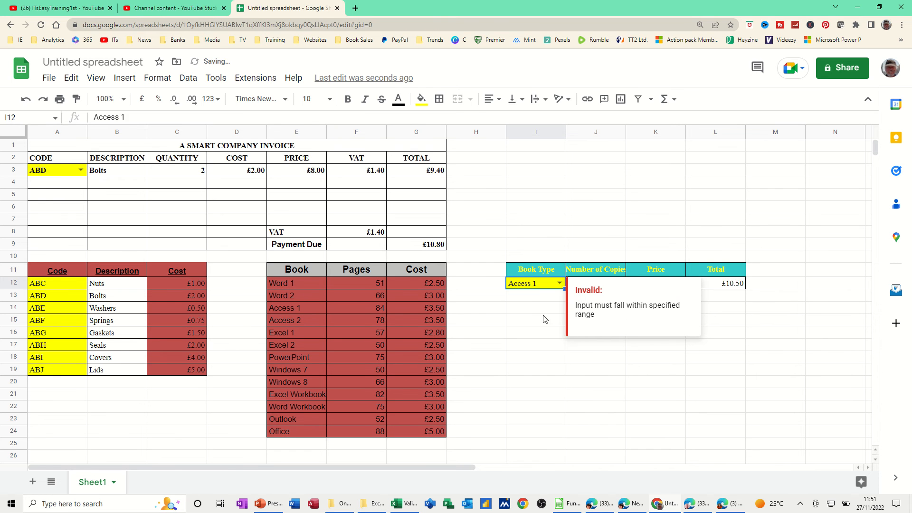
{"action": "left_click", "coordinate": [534, 315]}
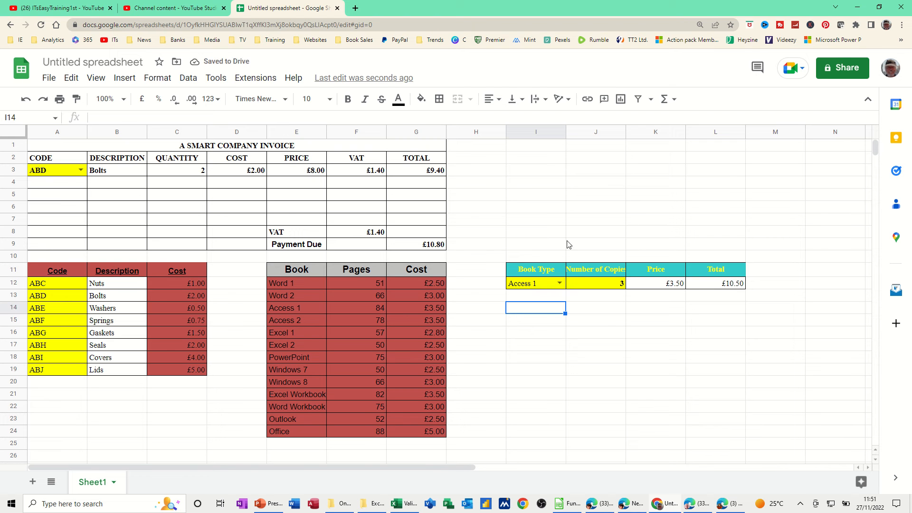
{"action": "left_click", "coordinate": [525, 149]}
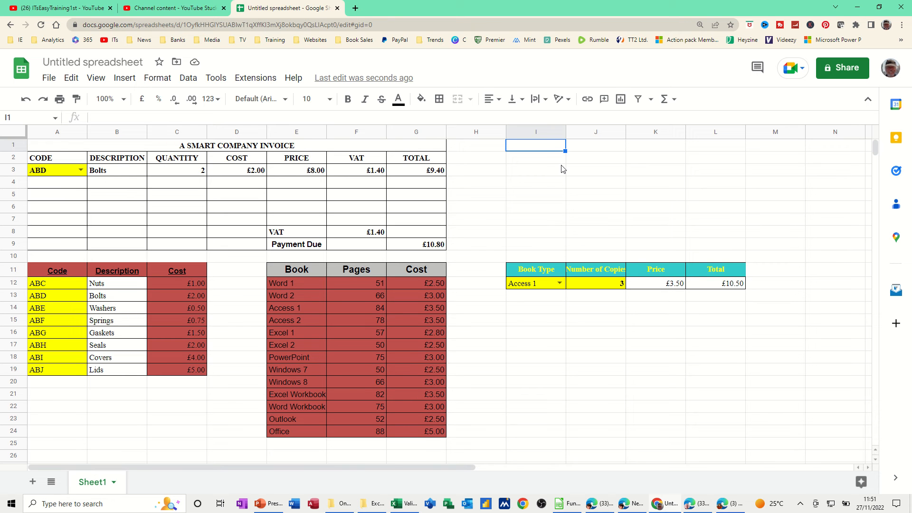
- Fill cell I1 yellow and add data validation that accepts only a number between 10 and 100
{"action": "left_click", "coordinate": [421, 99]}
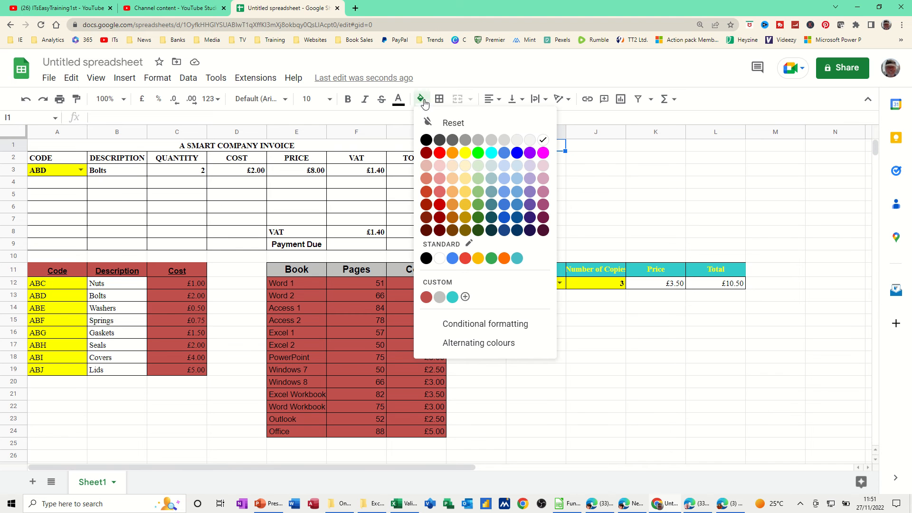
{"action": "left_click", "coordinate": [465, 152]}
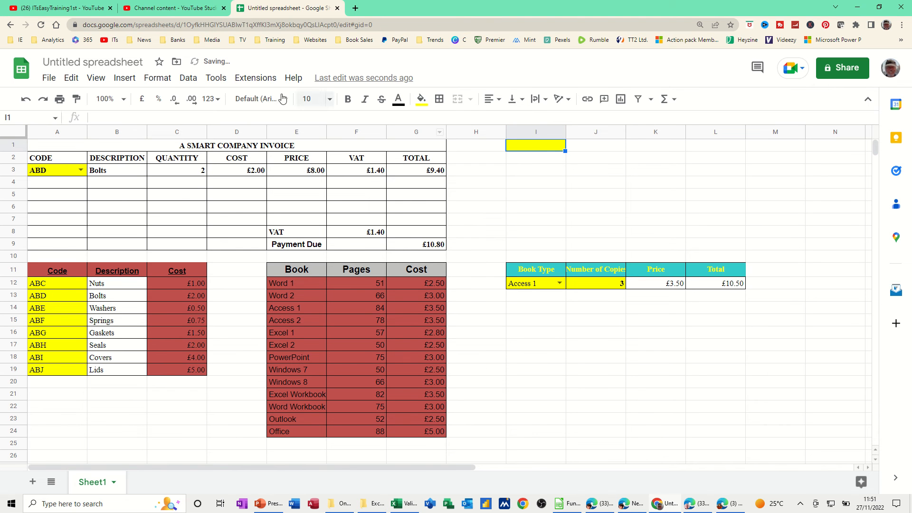
{"action": "left_click", "coordinate": [188, 81]}
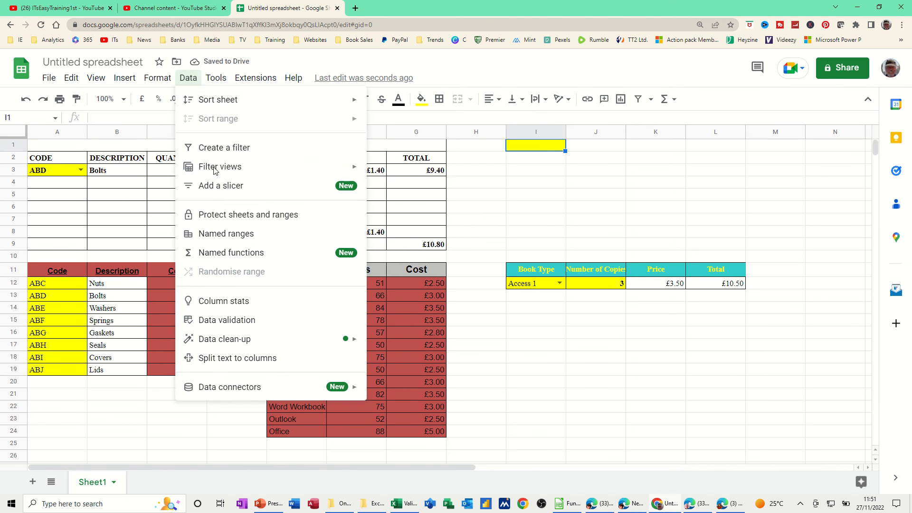
{"action": "left_click", "coordinate": [213, 322]}
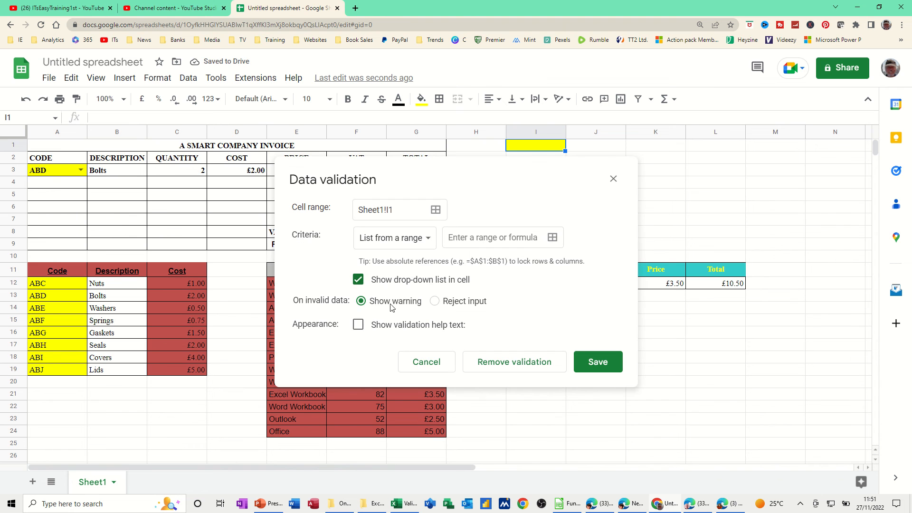
{"action": "left_click", "coordinate": [427, 239]}
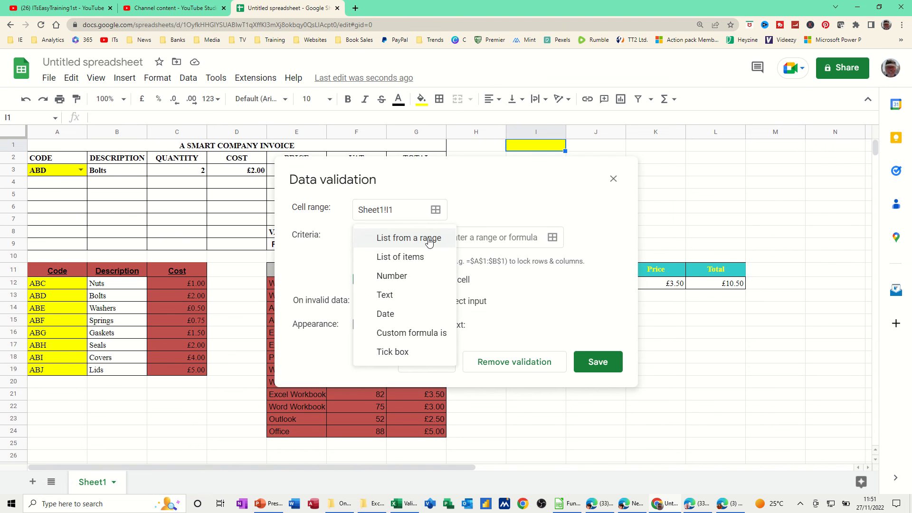
{"action": "left_click", "coordinate": [396, 281]}
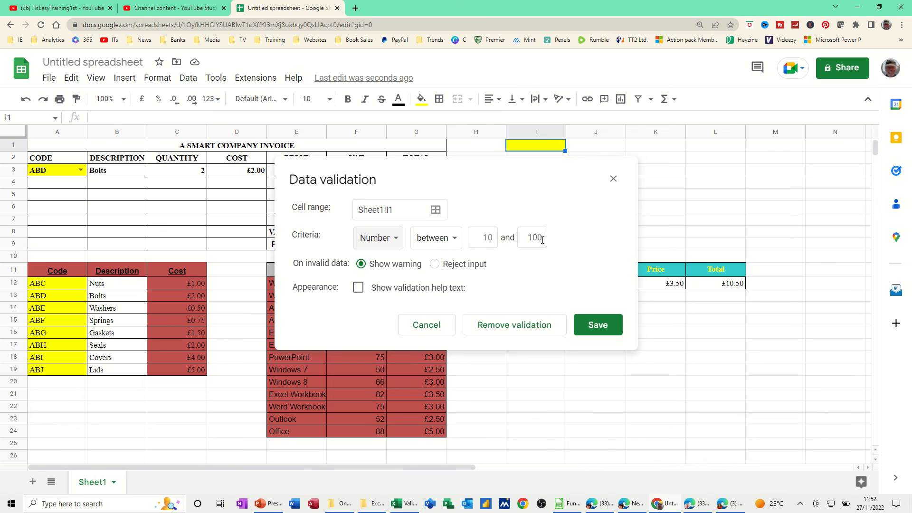
{"action": "left_click", "coordinate": [595, 325]}
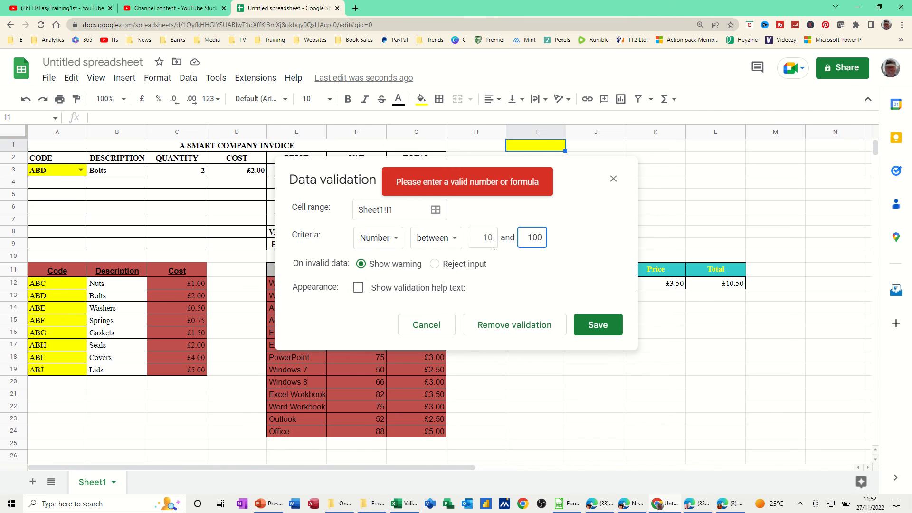
{"action": "left_click", "coordinate": [470, 239]}
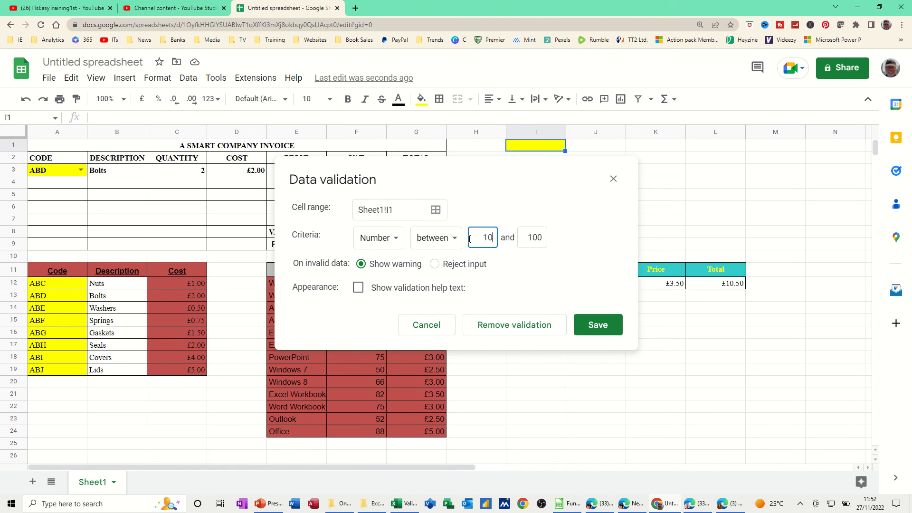
{"action": "left_click", "coordinate": [590, 324]}
- Test the number validation of I1 by entering 12, replacing it with 1, and changing it back to 12
{"action": "type", "text": "12"}
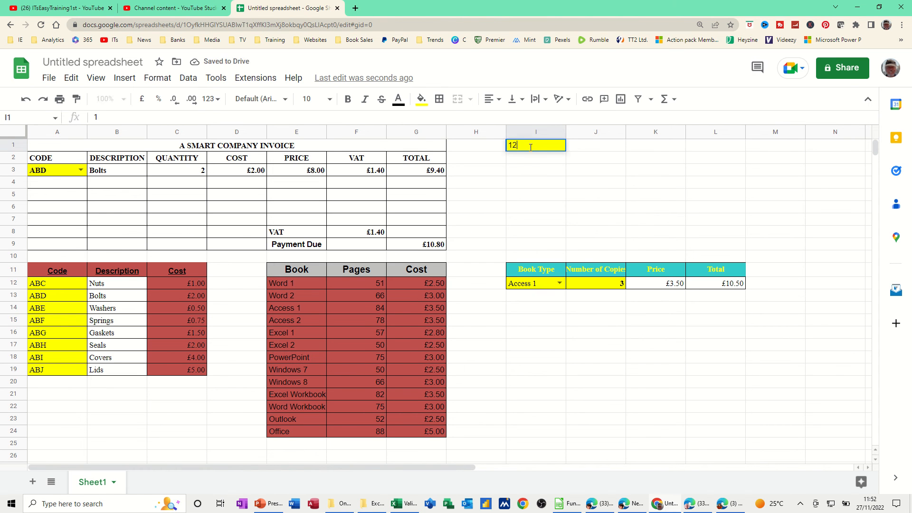
{"action": "left_click", "coordinate": [533, 169]}
{"action": "left_click", "coordinate": [534, 152]}
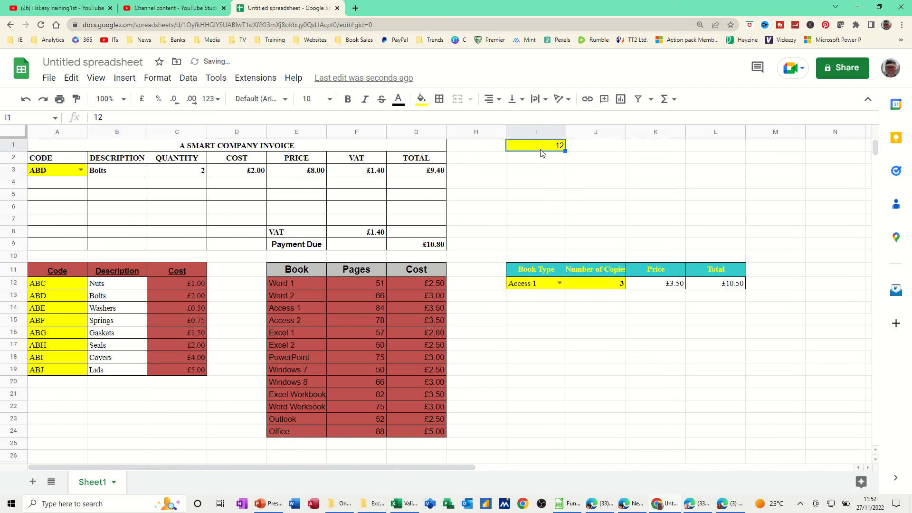
{"action": "type", "text": "1"}
{"action": "left_click", "coordinate": [540, 169]}
{"action": "left_click", "coordinate": [548, 148]}
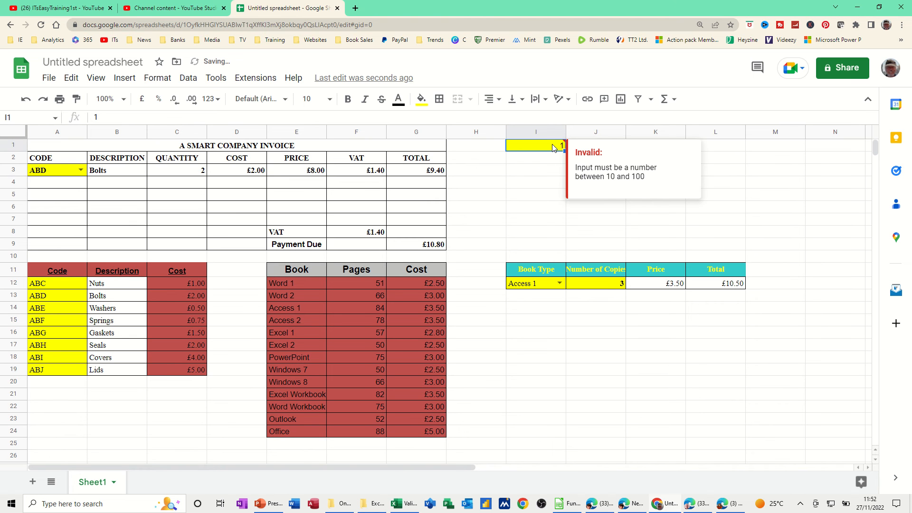
{"action": "double_click", "coordinate": [546, 145]}
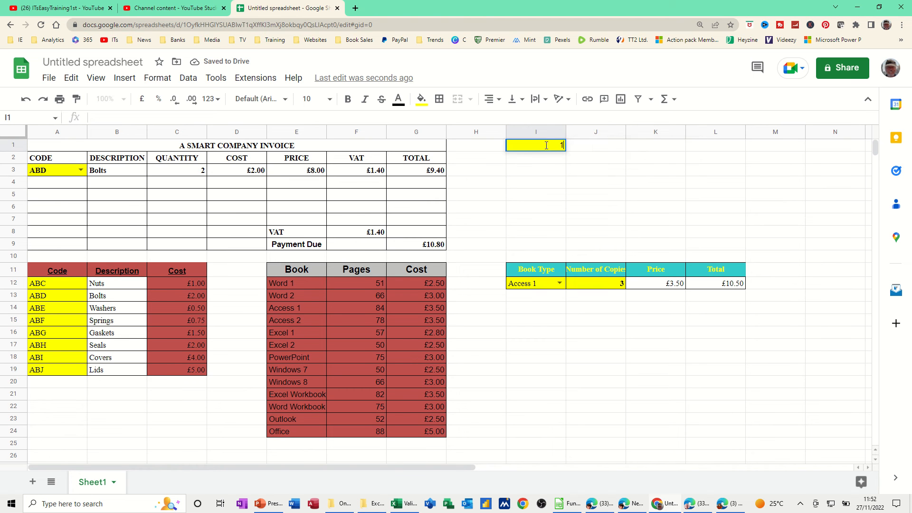
{"action": "key", "text": "Return"}
{"action": "left_click", "coordinate": [546, 148]}
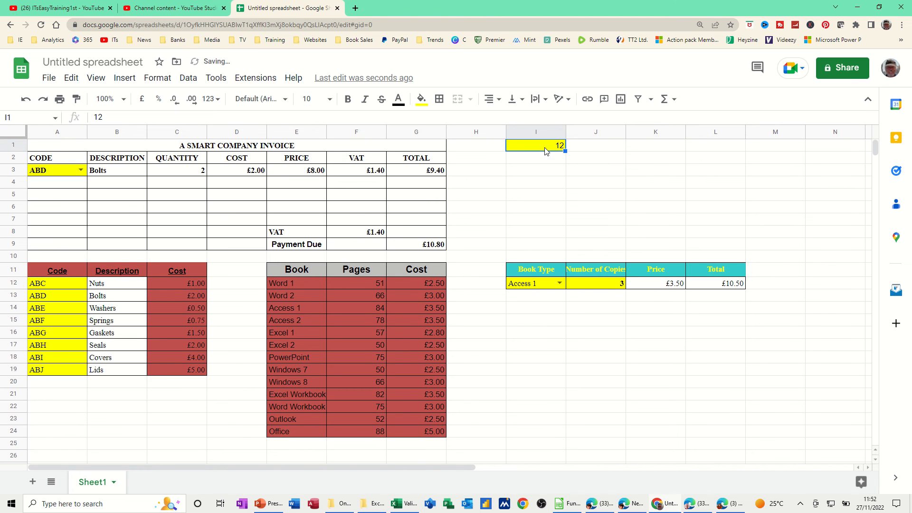
- Change the data validation of I1 to require text that contains the letter t
{"action": "left_click", "coordinate": [188, 78]}
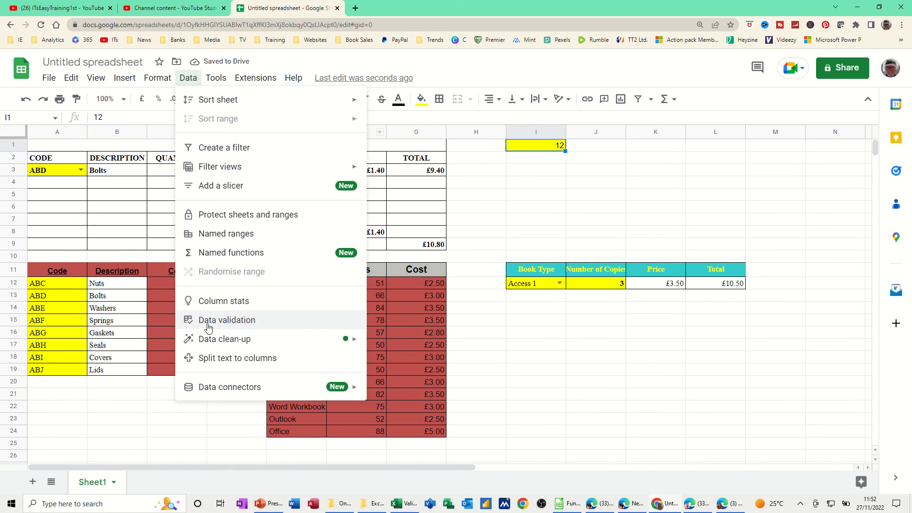
{"action": "left_click", "coordinate": [223, 325]}
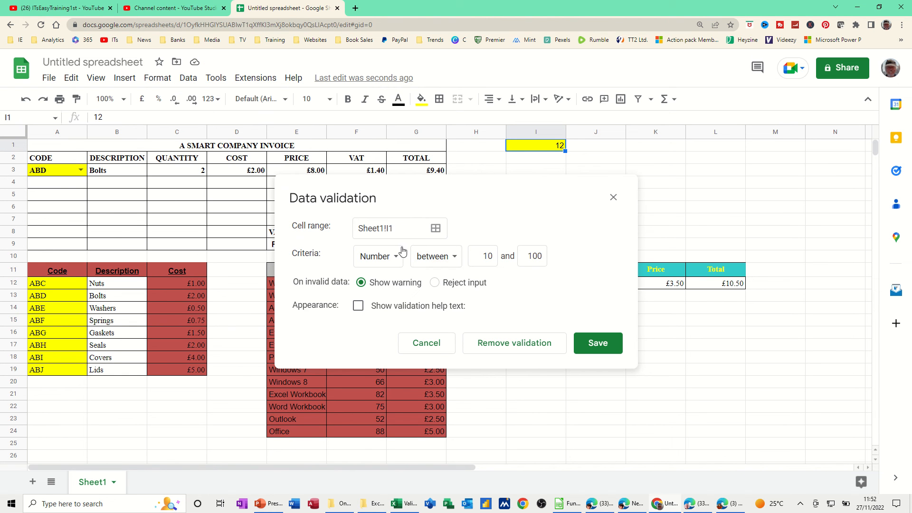
{"action": "left_click", "coordinate": [398, 258]}
{"action": "left_click", "coordinate": [392, 278]}
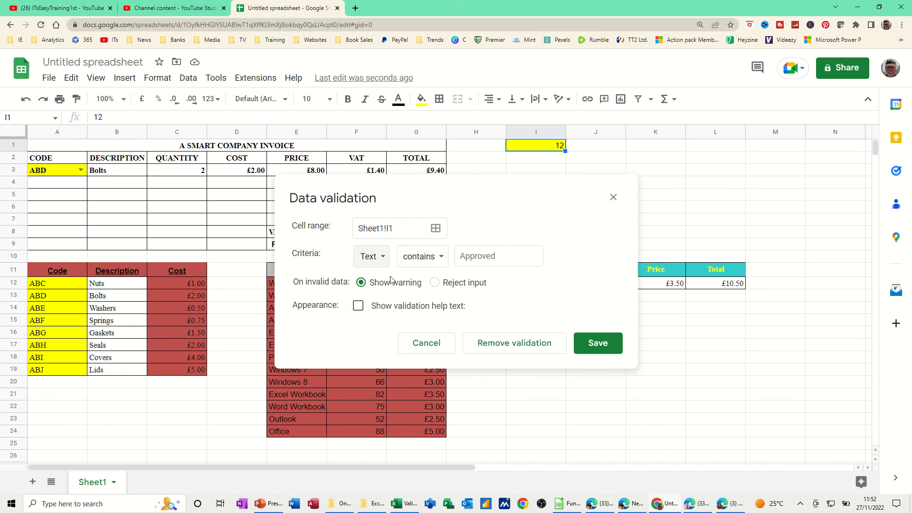
{"action": "left_click", "coordinate": [441, 258]}
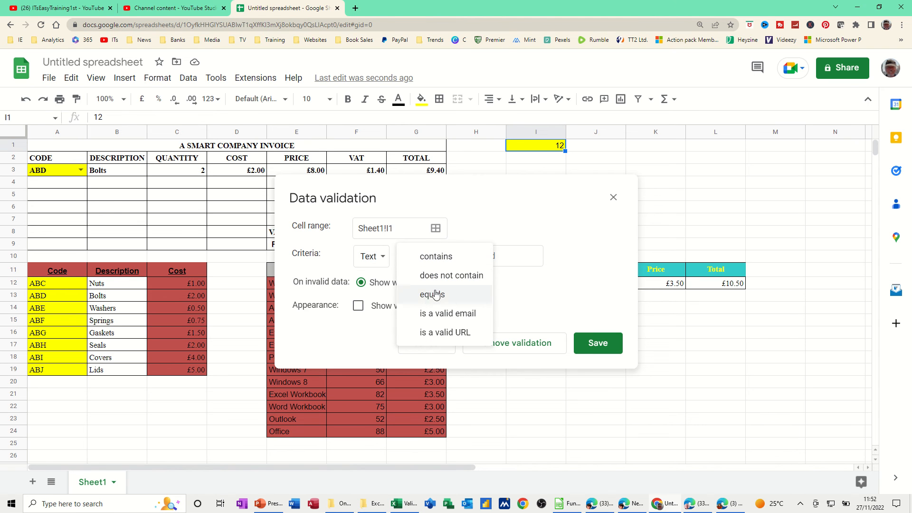
{"action": "left_click", "coordinate": [452, 261]}
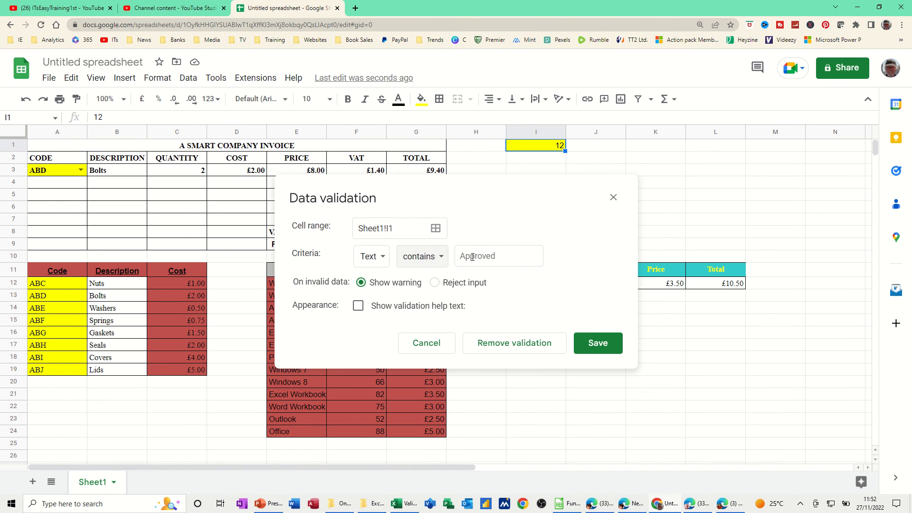
{"action": "left_click", "coordinate": [503, 258]}
{"action": "type", "text": "t"}
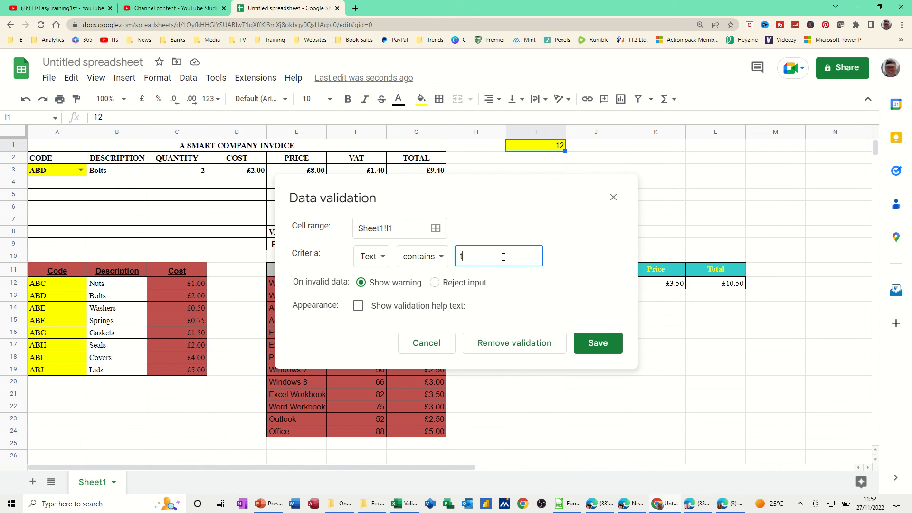
{"action": "left_click", "coordinate": [594, 343]}
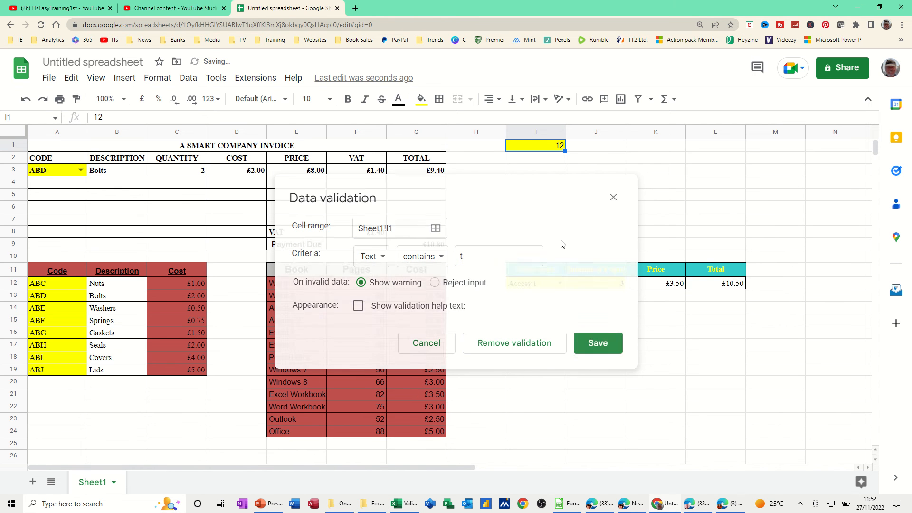
- Test the text validation of I1 by entering t, replacing it with es, and entering t again
{"action": "type", "text": "t"}
{"action": "left_click", "coordinate": [546, 168]}
{"action": "left_click", "coordinate": [540, 151]}
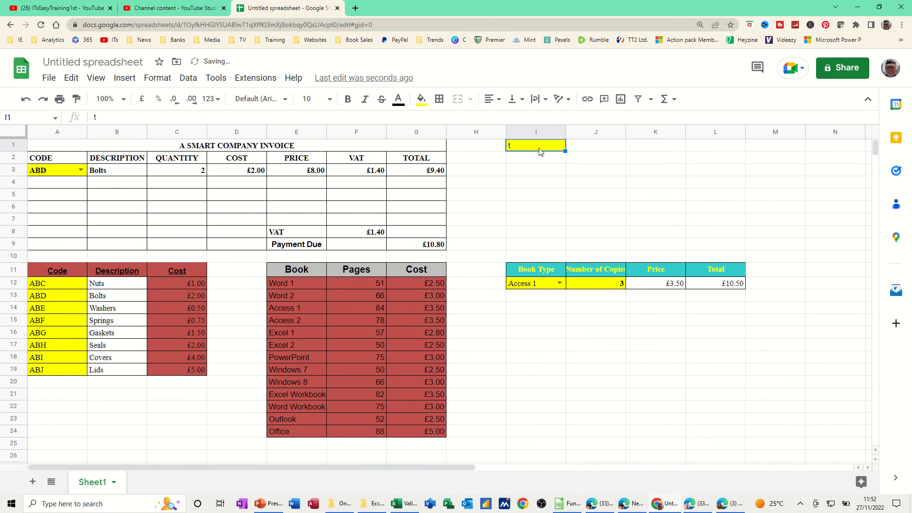
{"action": "type", "text": "es"}
{"action": "key", "text": "Return"}
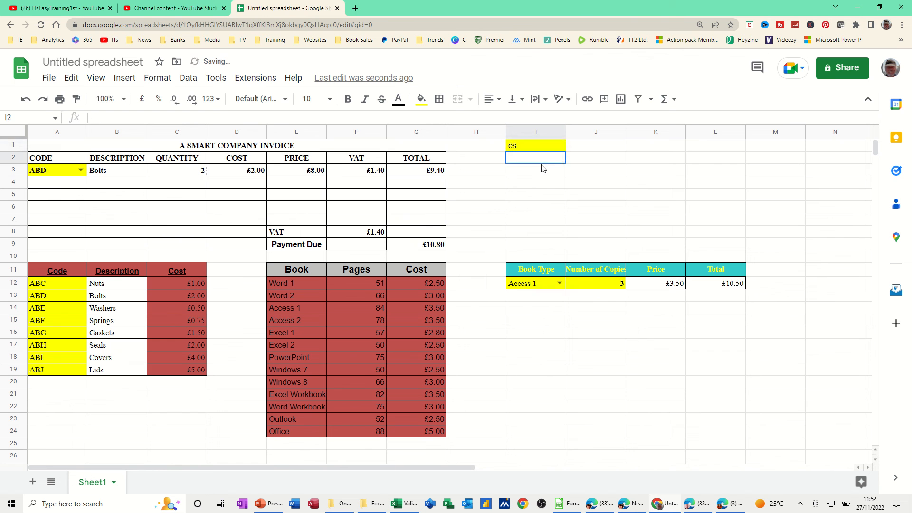
{"action": "left_click", "coordinate": [542, 149]}
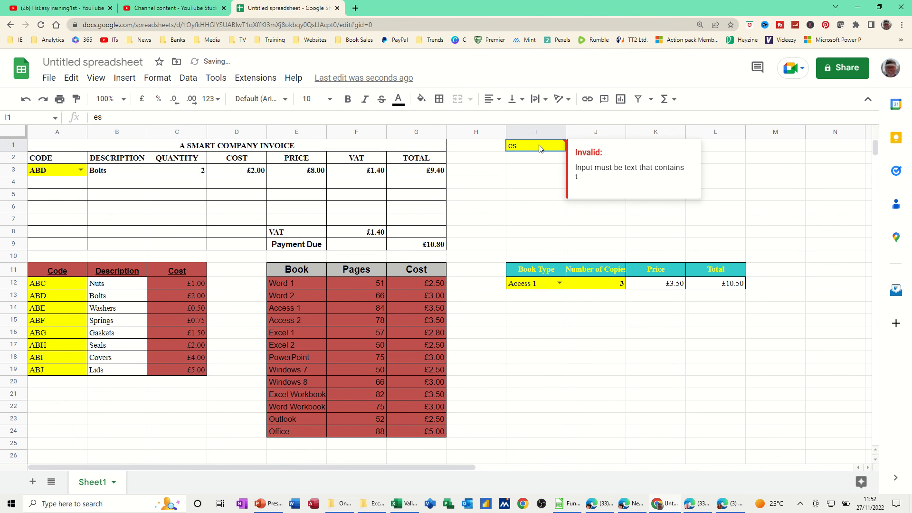
{"action": "type", "text": "t"}
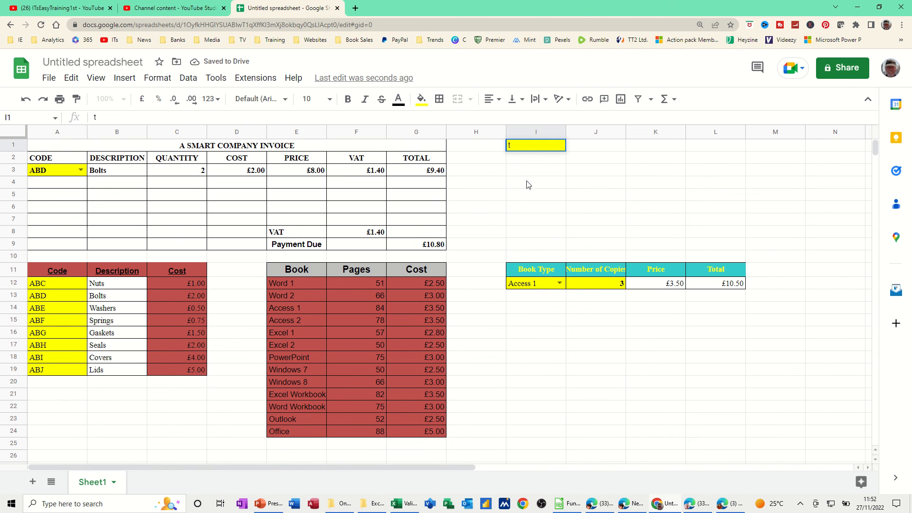
{"action": "key", "text": "Return"}
{"action": "left_click", "coordinate": [528, 149]}
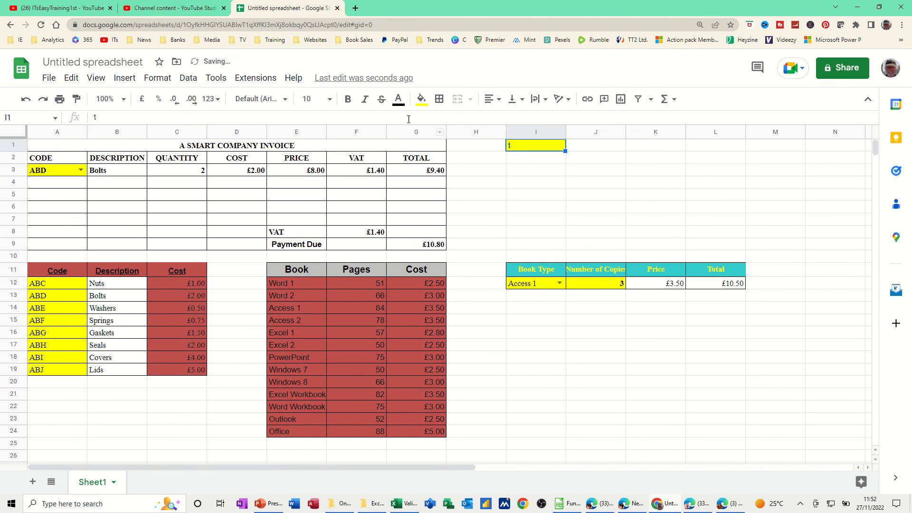
- Change the data validation of I1 to require a date between 1/1/22 and 31/12/22
{"action": "left_click", "coordinate": [188, 78]}
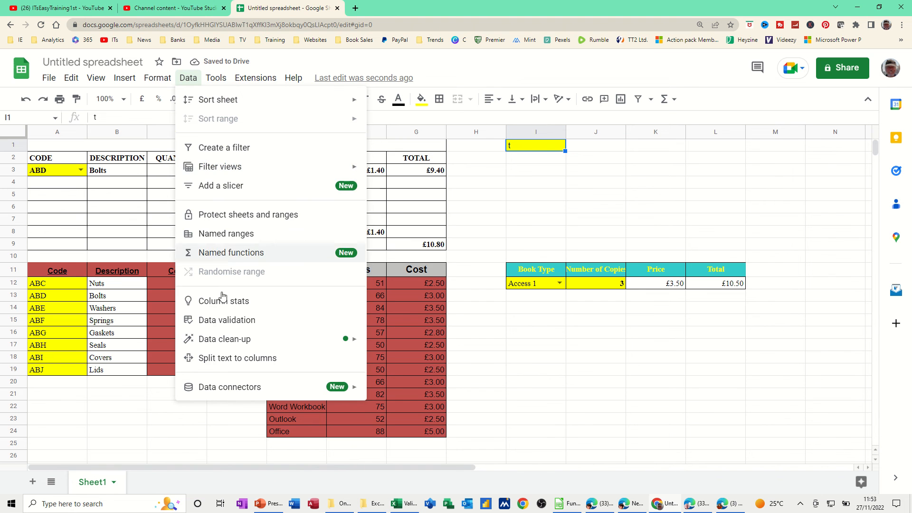
{"action": "left_click", "coordinate": [222, 321]}
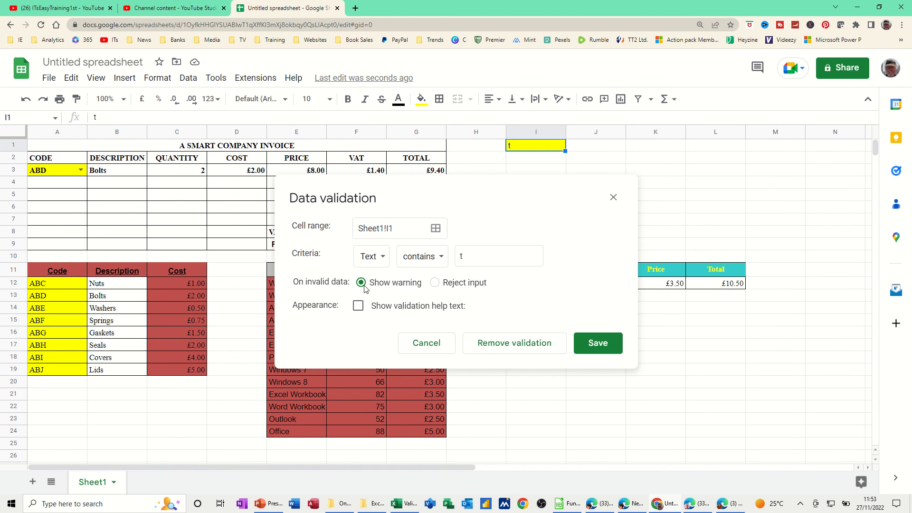
{"action": "left_click", "coordinate": [382, 261]}
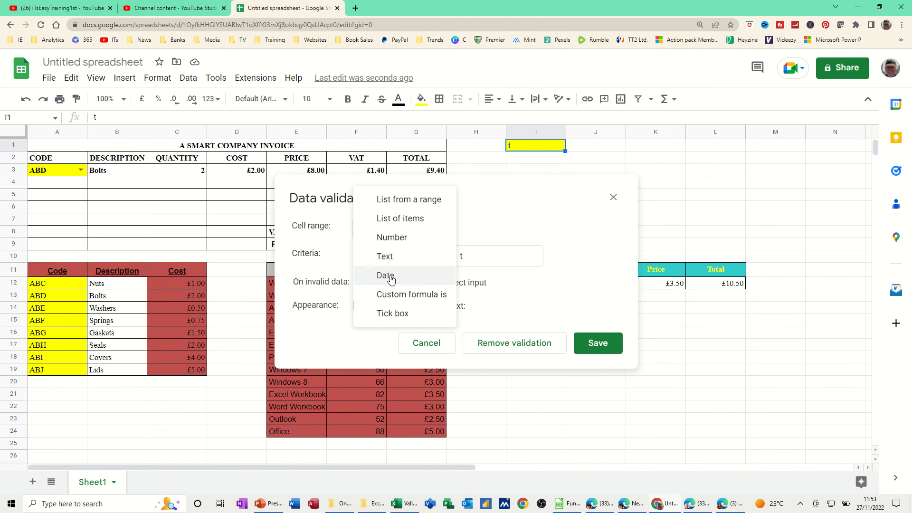
{"action": "left_click", "coordinate": [389, 278]}
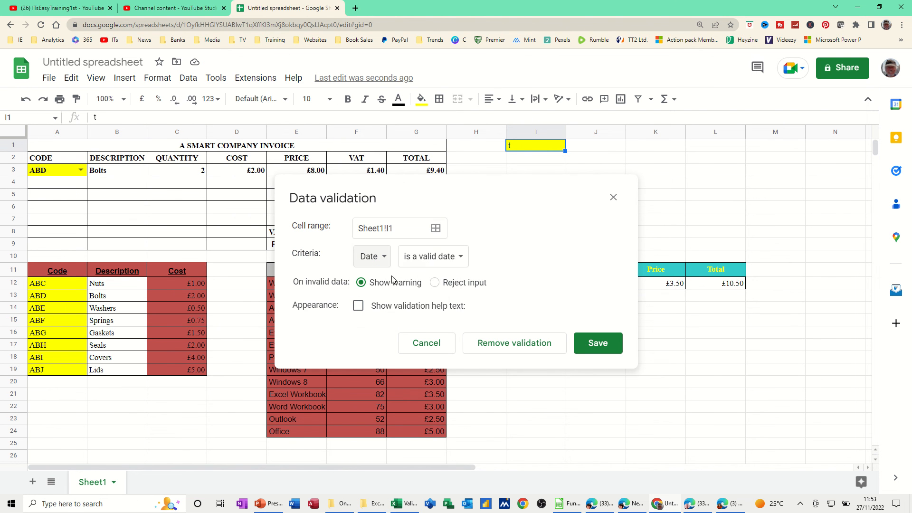
{"action": "left_click", "coordinate": [460, 261]}
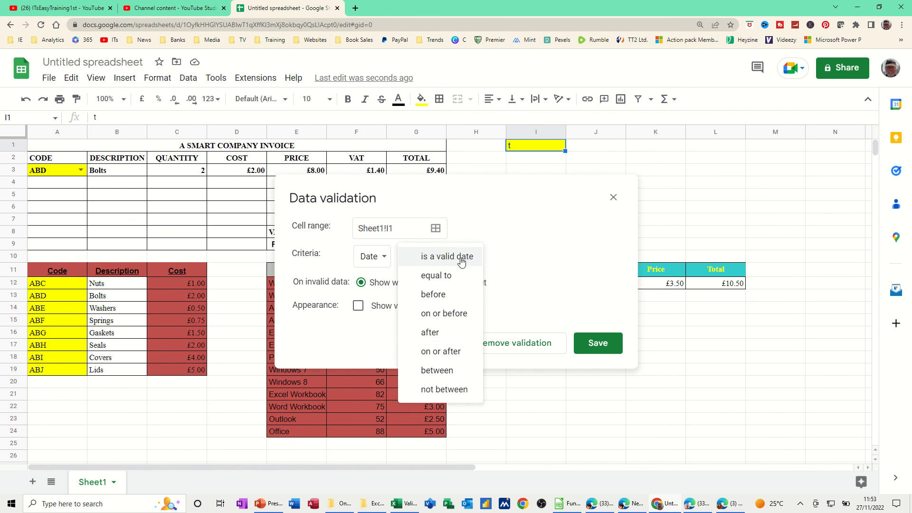
{"action": "left_click", "coordinate": [439, 371]}
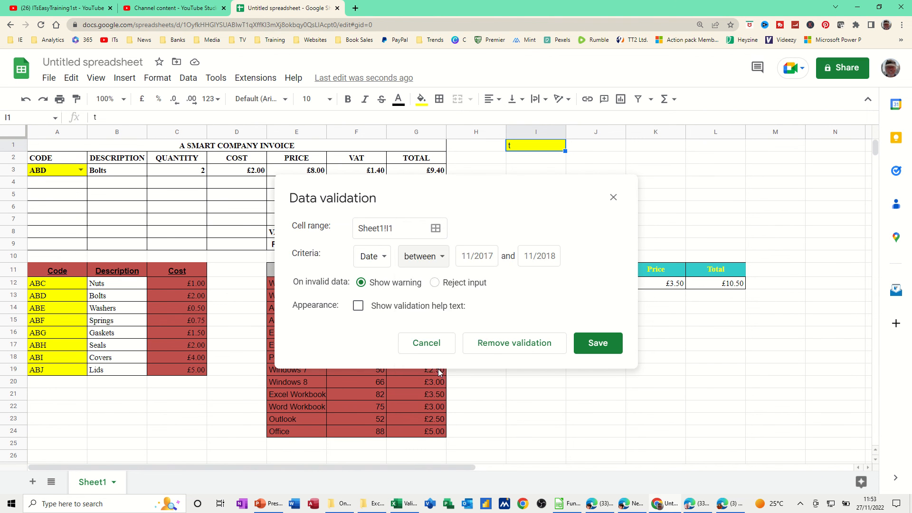
{"action": "left_click", "coordinate": [474, 253]}
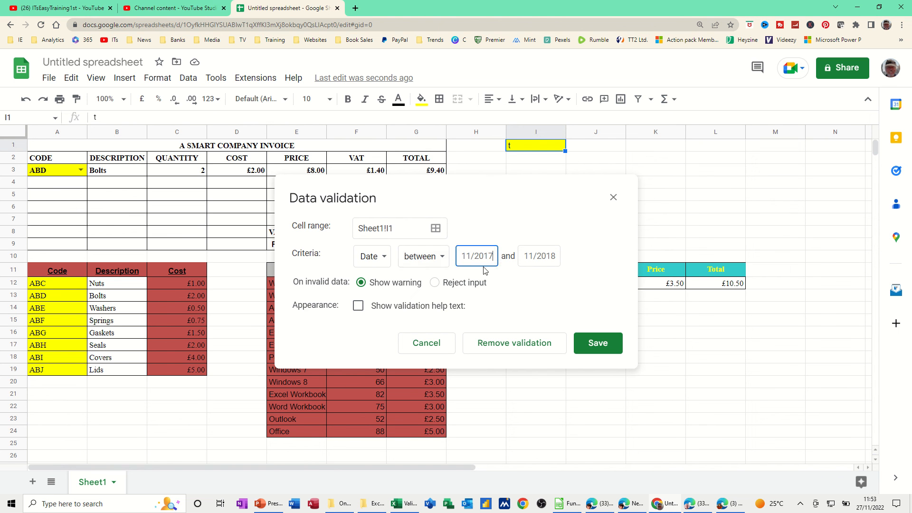
{"action": "type", "text": "1/1/22"}
{"action": "left_click", "coordinate": [531, 256]}
{"action": "type", "text": "31"}
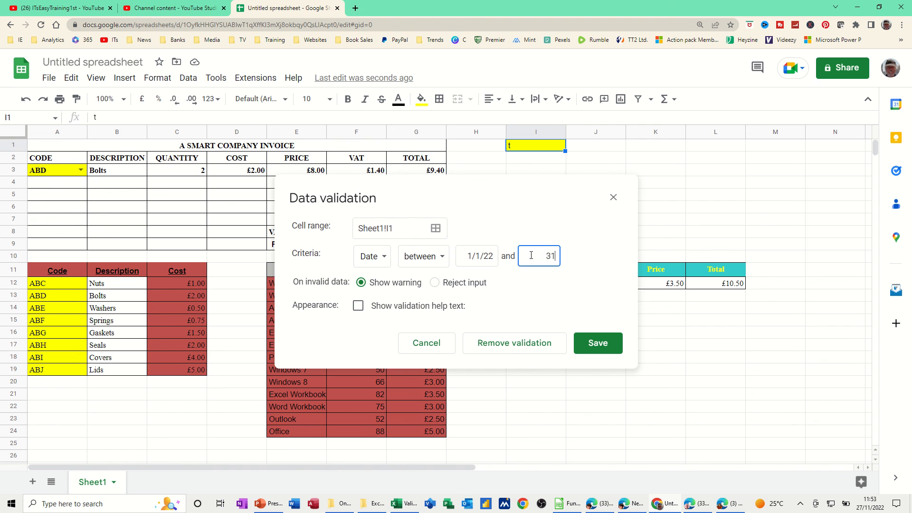
{"action": "type", "text": "/12/22"}
{"action": "left_click", "coordinate": [593, 346]}
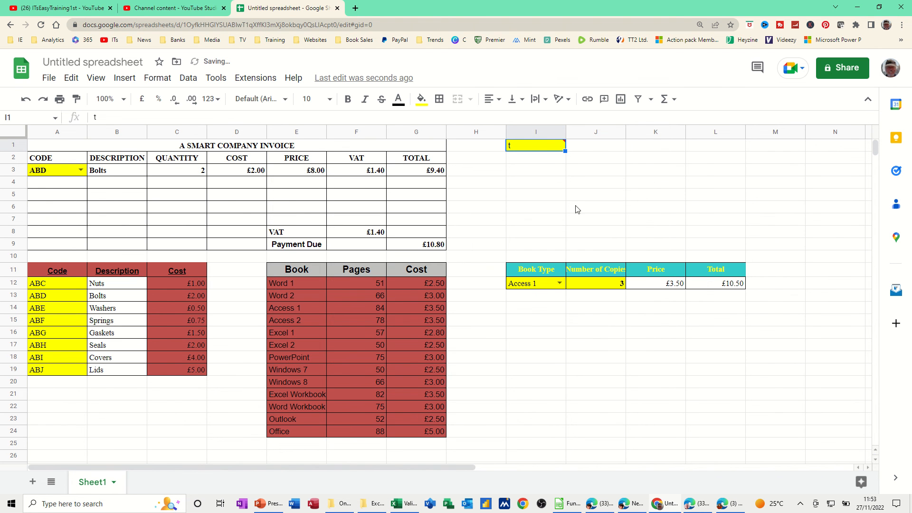
{"action": "mouse_move", "coordinate": [526, 145]}
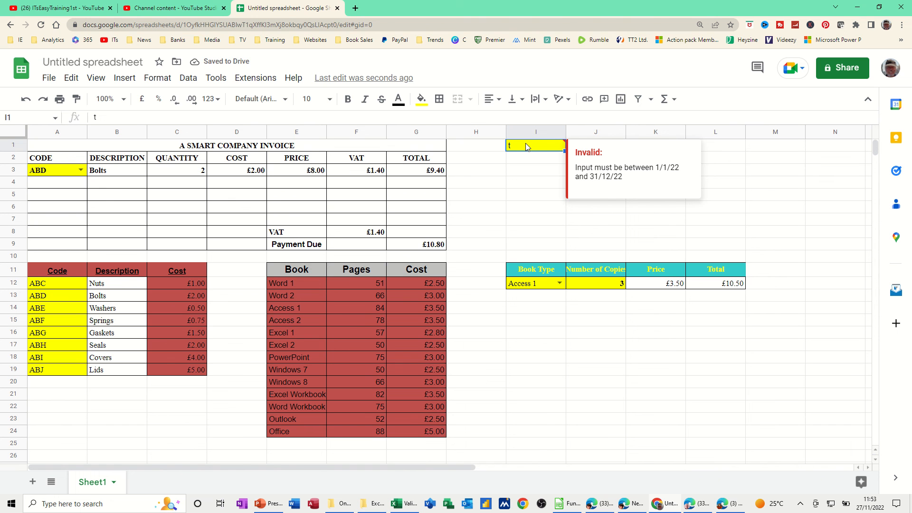
- Test the date validation of I1 by entering today's date 27/11/2022, replacing it with 1/1/23, and entering today's date again
{"action": "key", "text": "ctrl+semicolon"}
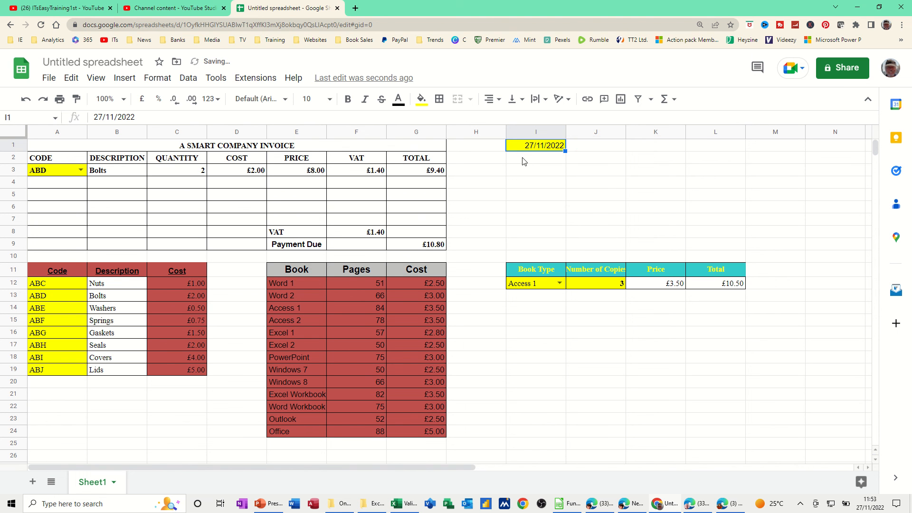
{"action": "left_click", "coordinate": [523, 161]}
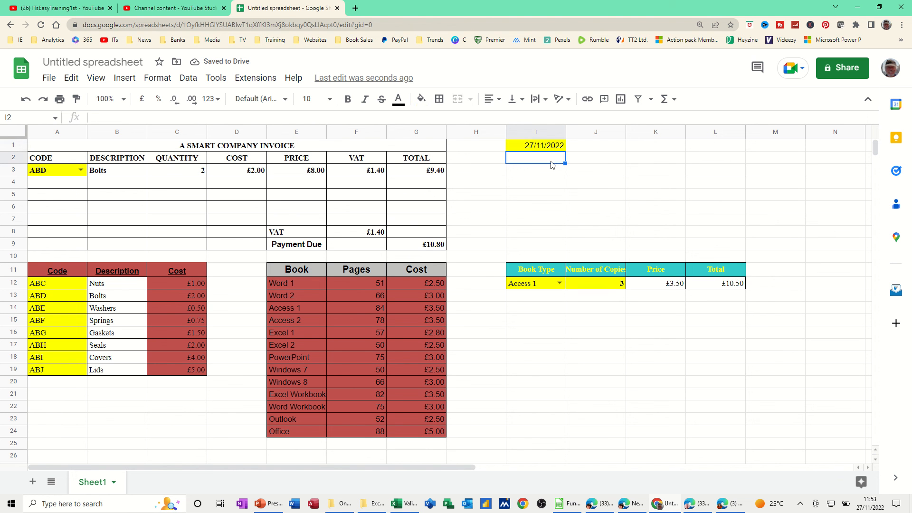
{"action": "left_click", "coordinate": [541, 148]}
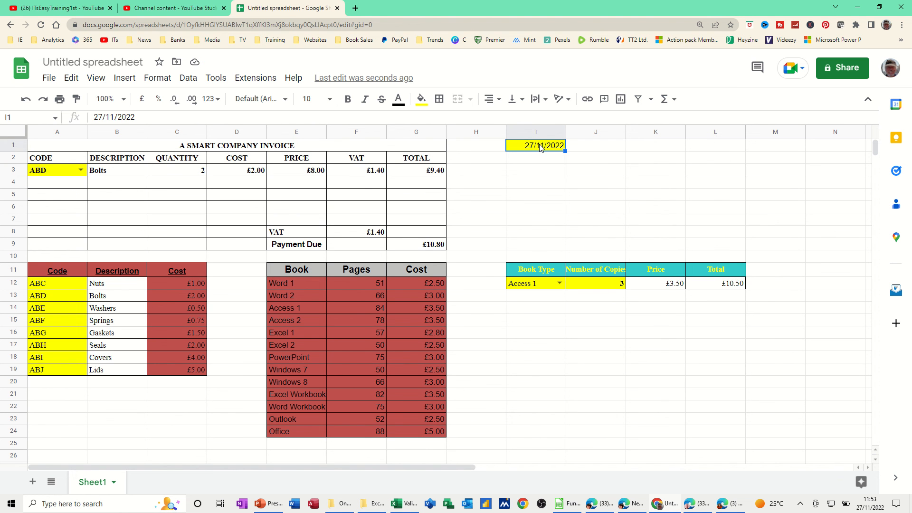
{"action": "type", "text": "1/01/2023"}
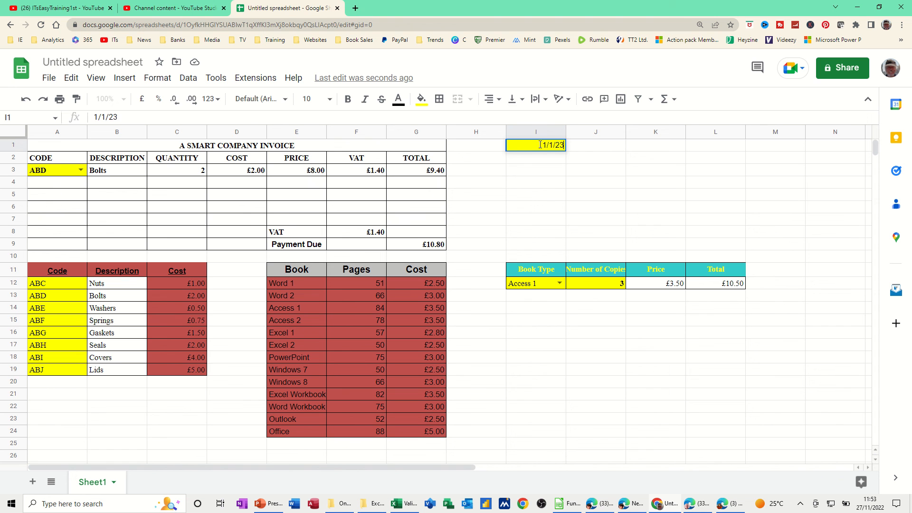
{"action": "key", "text": "Return"}
{"action": "left_click", "coordinate": [553, 146]}
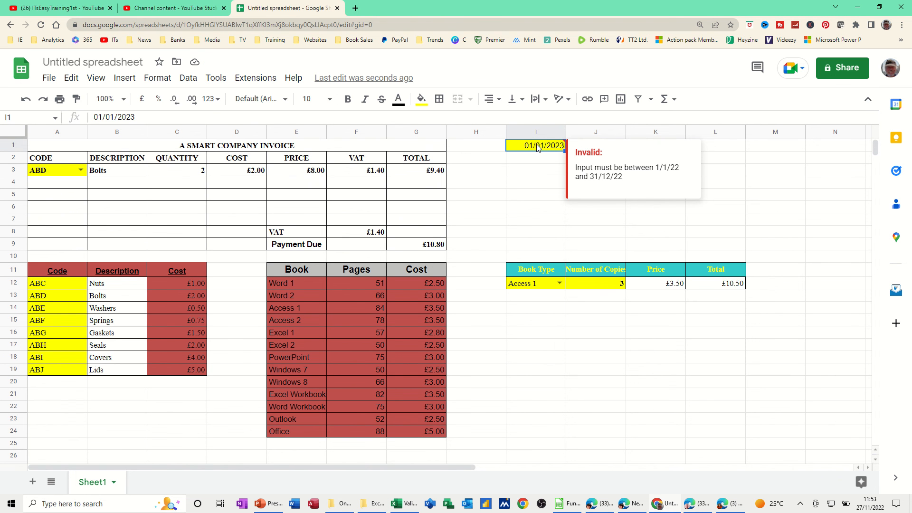
{"action": "key", "text": "ctrl+semicolon"}
{"action": "left_click", "coordinate": [537, 160]}
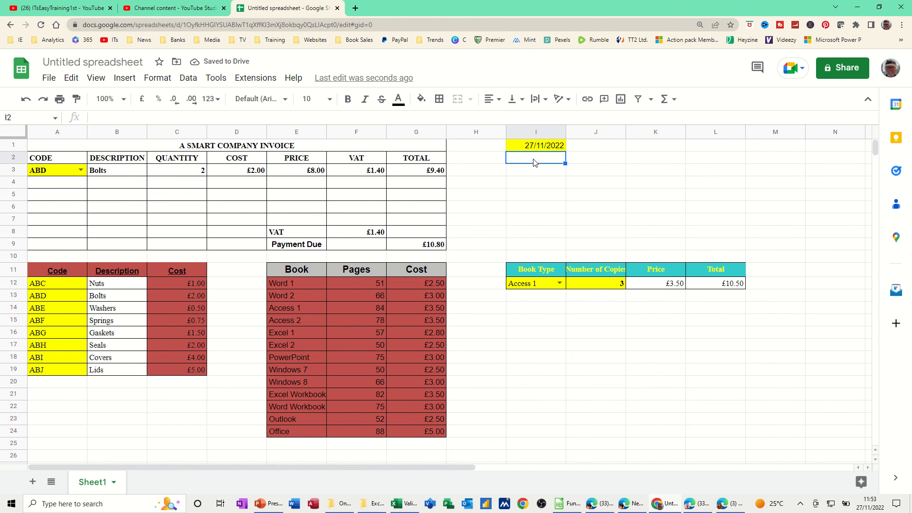
- Review the drop-down options of the invoice code in A3 and the book type in I12
{"action": "left_click", "coordinate": [82, 170]}
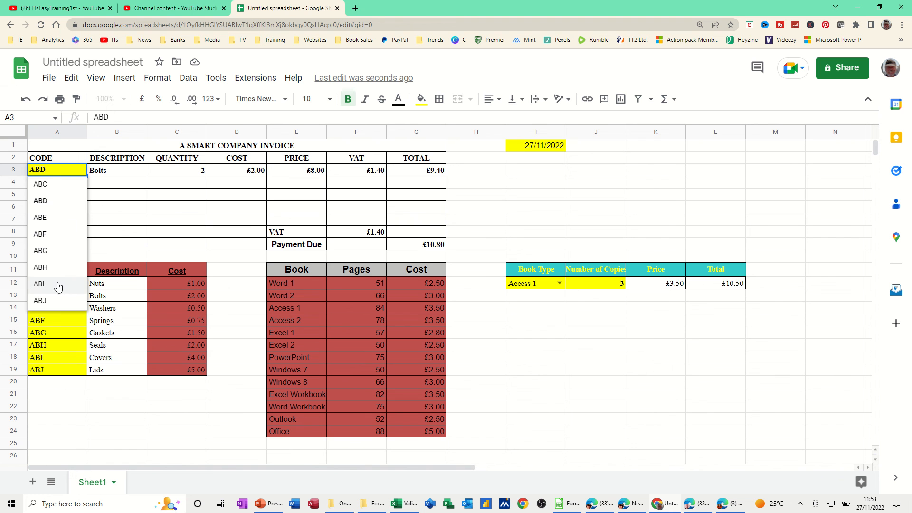
{"action": "left_click", "coordinate": [559, 283]}
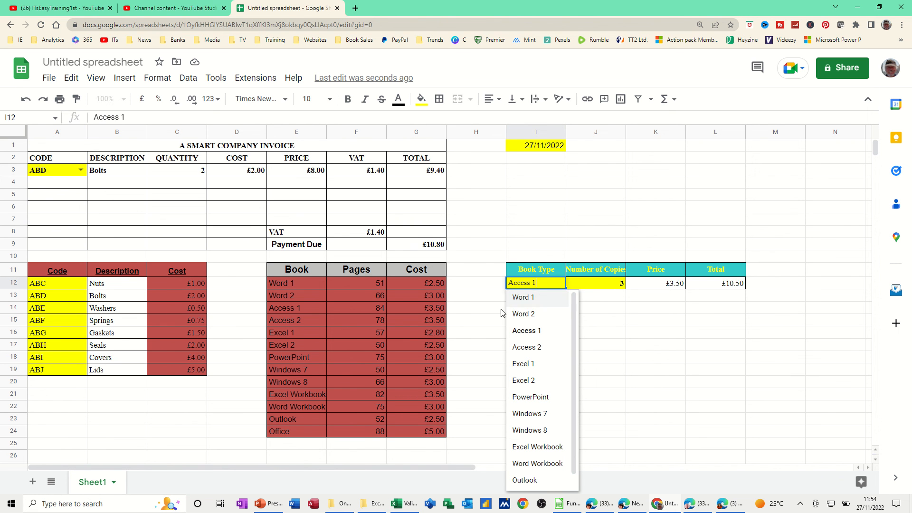
{"action": "left_click", "coordinate": [545, 149]}
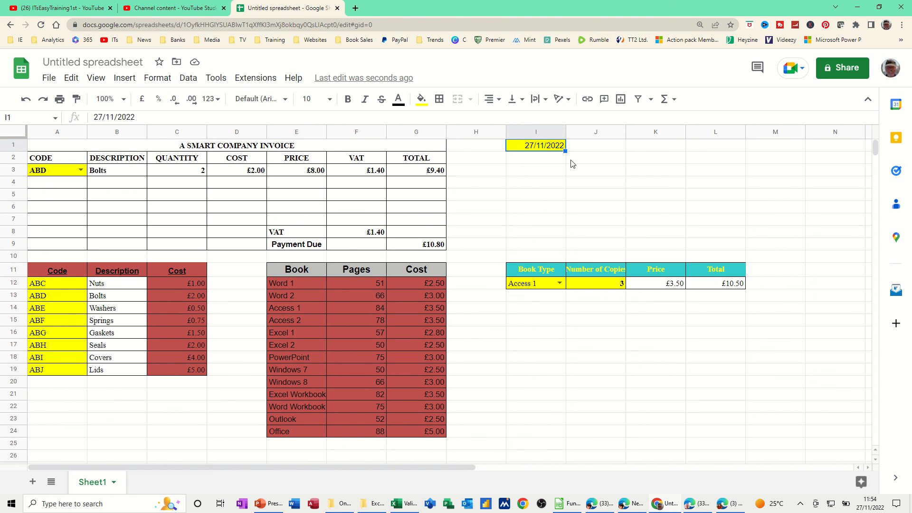
- Add list-of-items data validation with the items 1,2,3 to cell I2 and open its drop-down list
{"action": "left_click", "coordinate": [538, 162]}
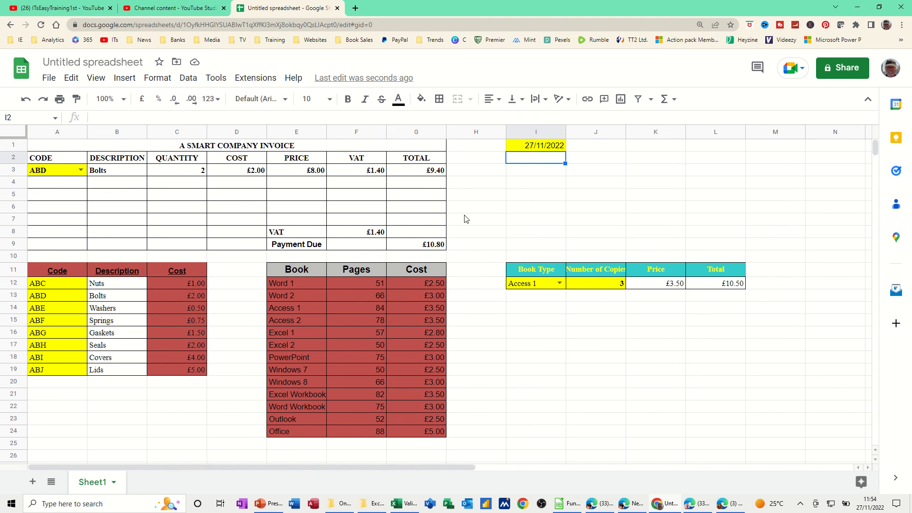
{"action": "left_click", "coordinate": [188, 79]}
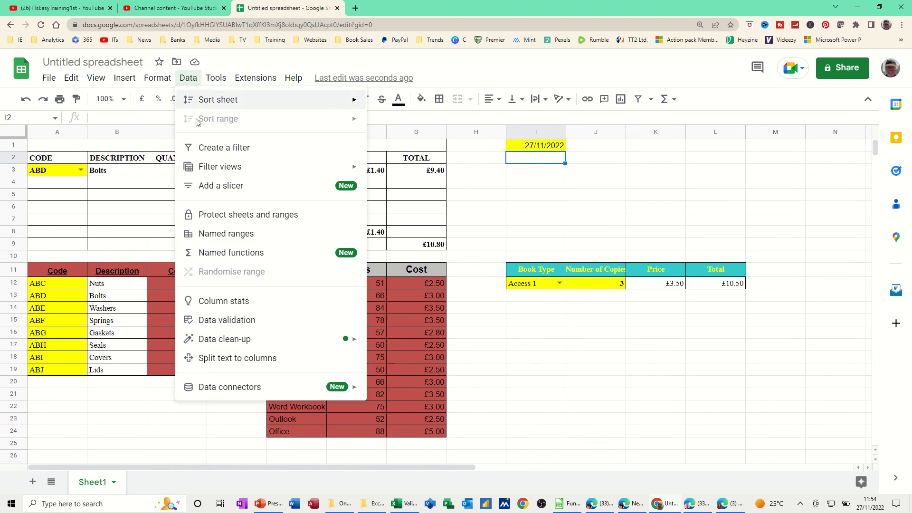
{"action": "left_click", "coordinate": [214, 320]}
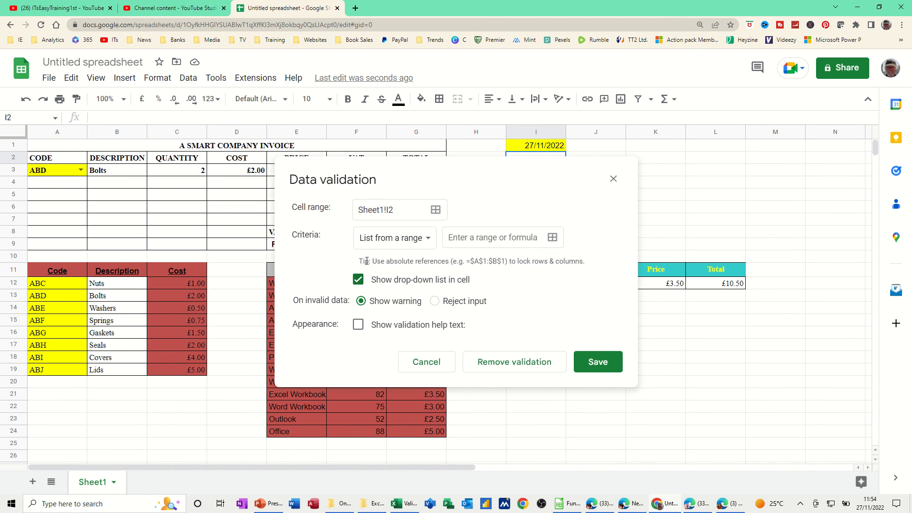
{"action": "left_click", "coordinate": [423, 239]}
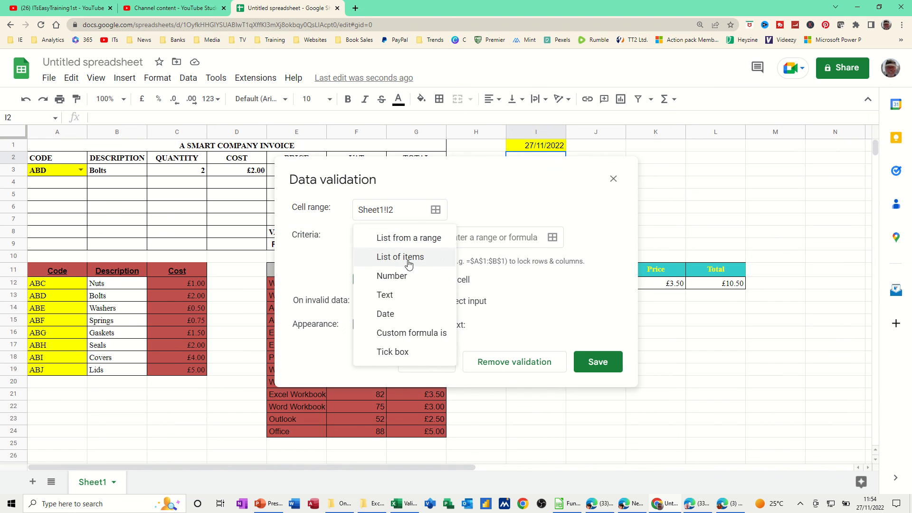
{"action": "left_click", "coordinate": [408, 259]}
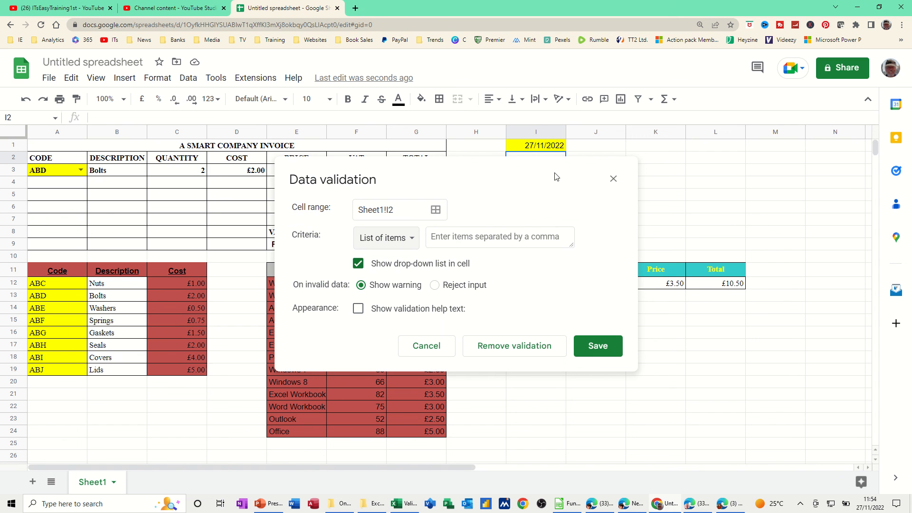
{"action": "left_click", "coordinate": [504, 234]}
{"action": "type", "text": "1"}
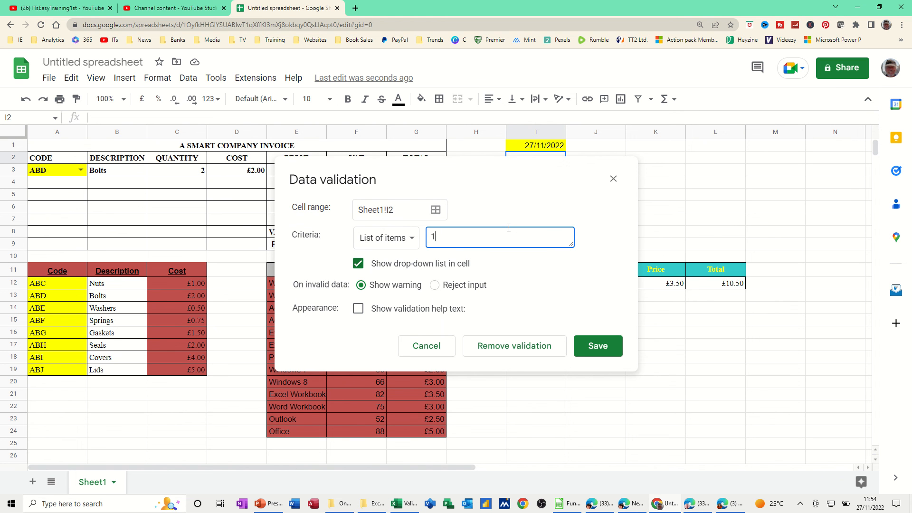
{"action": "type", "text": ",2,3"}
{"action": "left_click", "coordinate": [586, 353]}
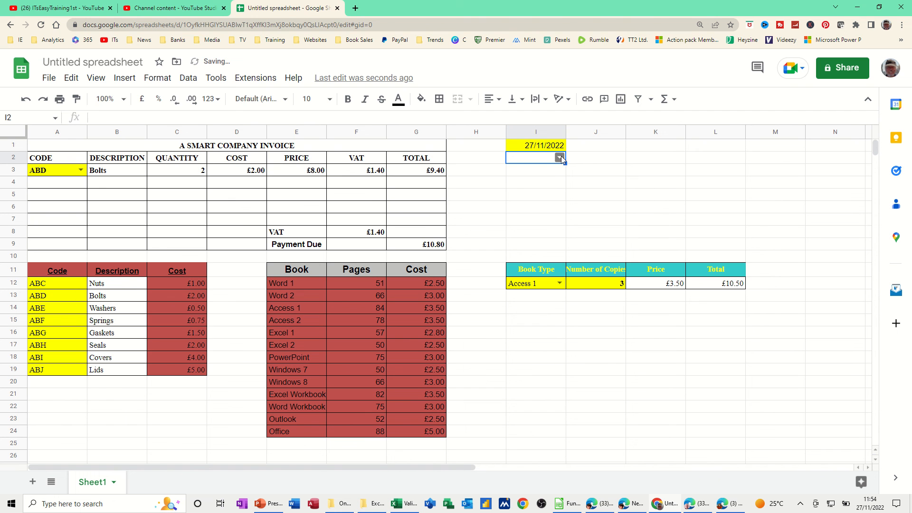
{"action": "left_click", "coordinate": [562, 157]}
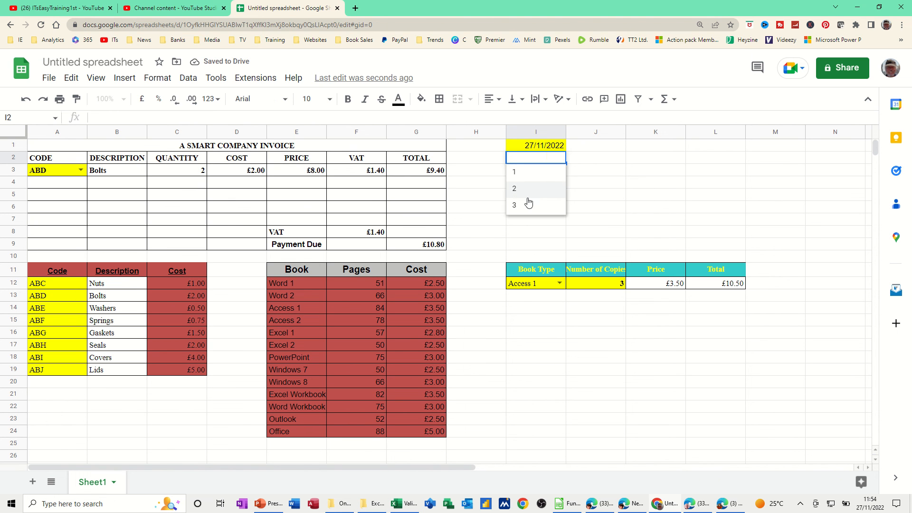